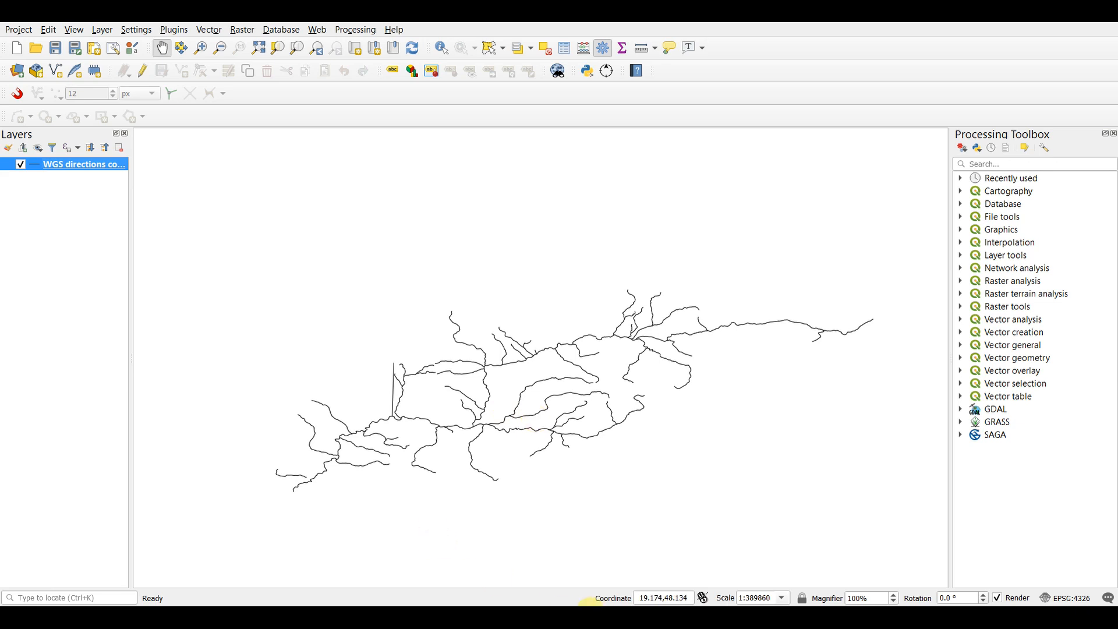
# Open the symbology properties of the WGS directions correct layer and change its symbol layer type to Marker line.
pyautogui.click(612, 618)
pyautogui.scroll(1, 579, 516)
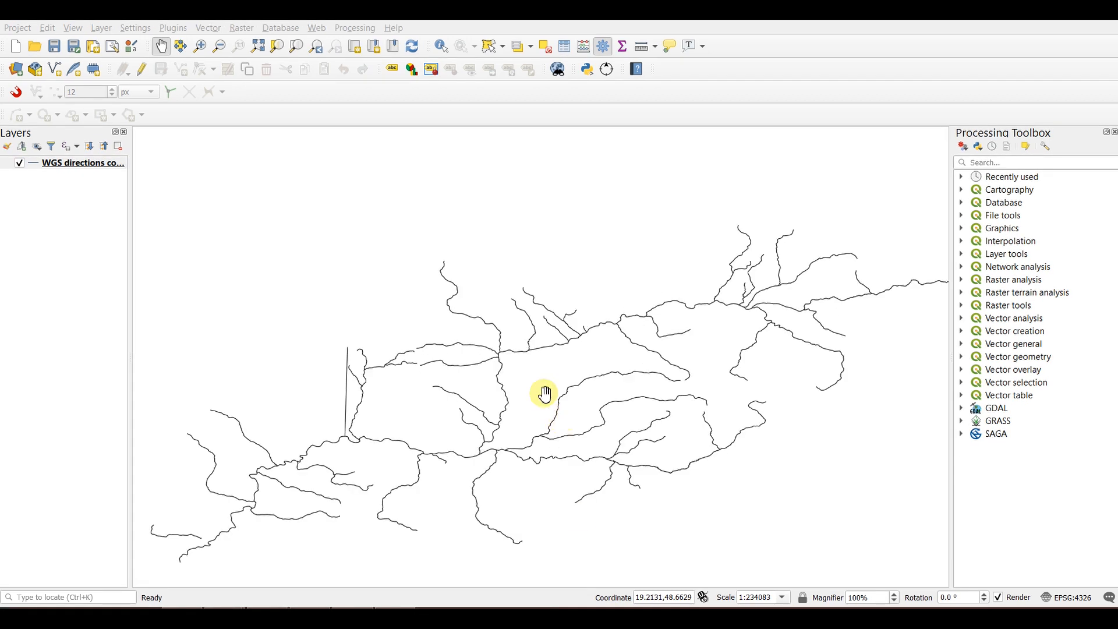
pyautogui.click(81, 226)
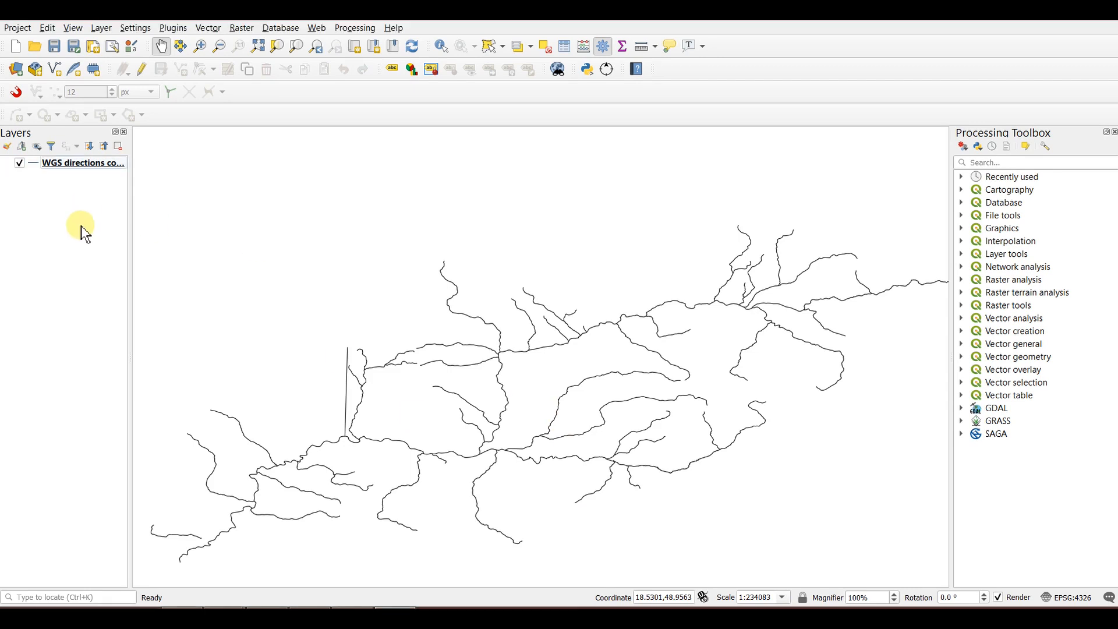
pyautogui.rightClick(88, 165)
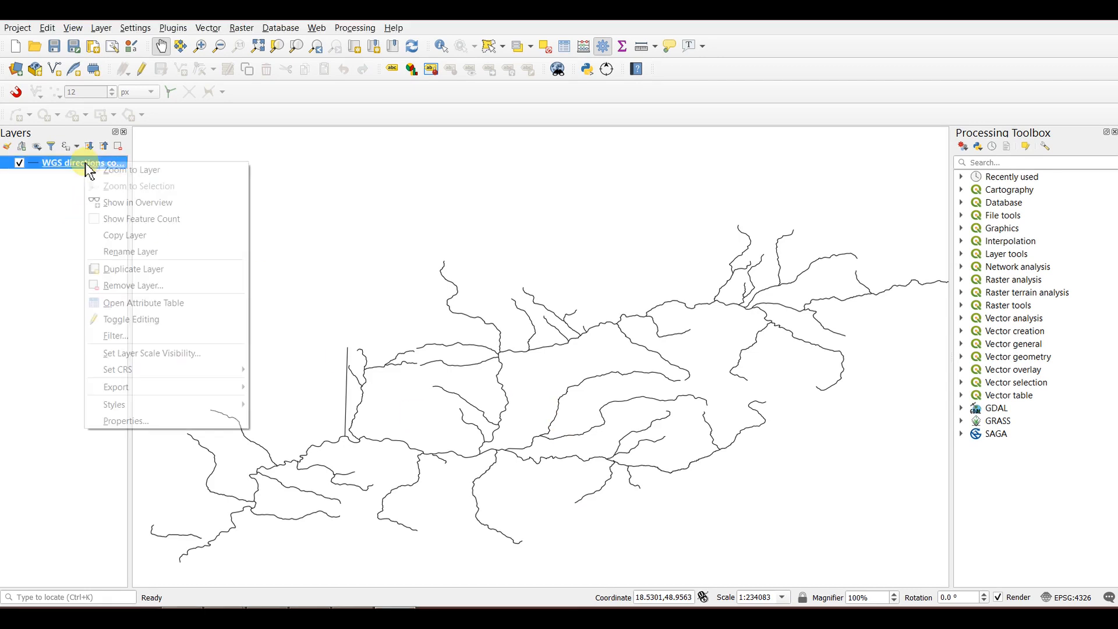
pyautogui.click(125, 421)
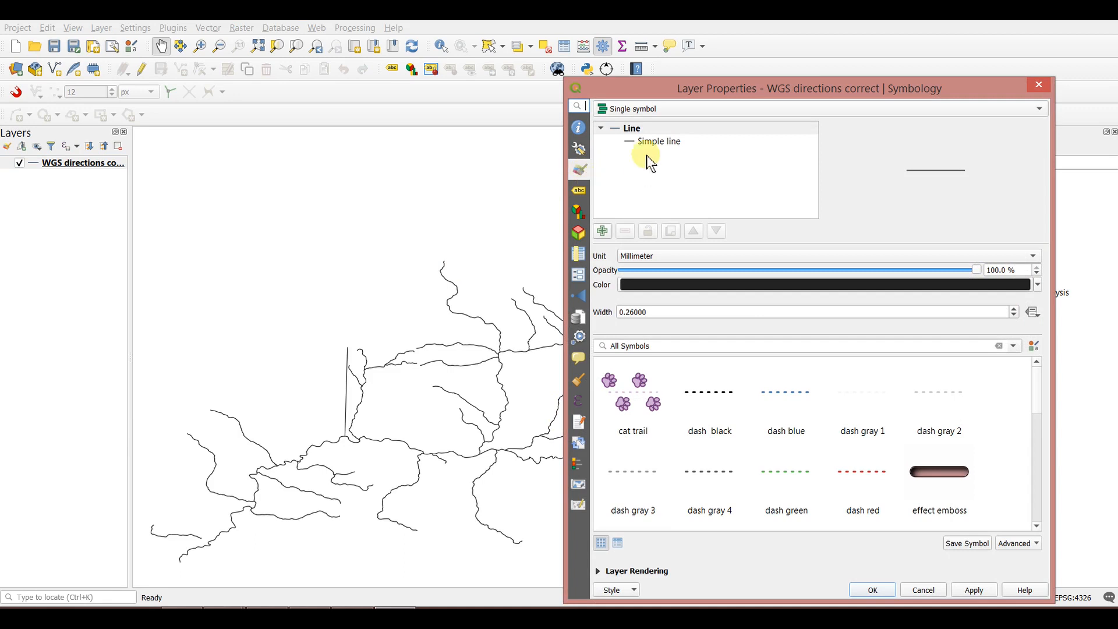
pyautogui.click(661, 142)
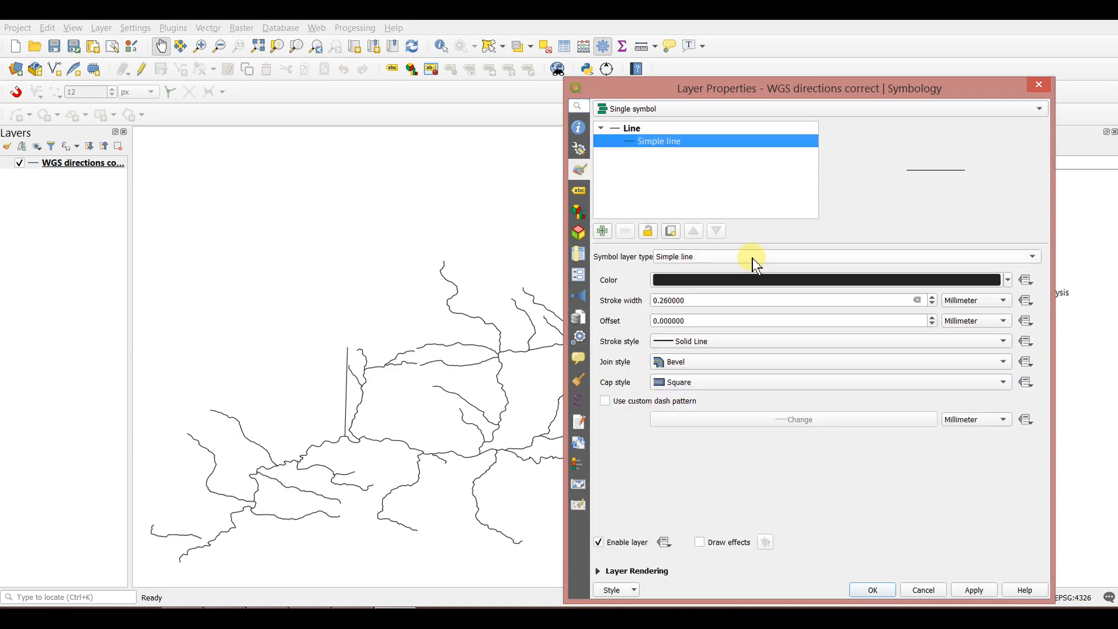
pyautogui.click(728, 259)
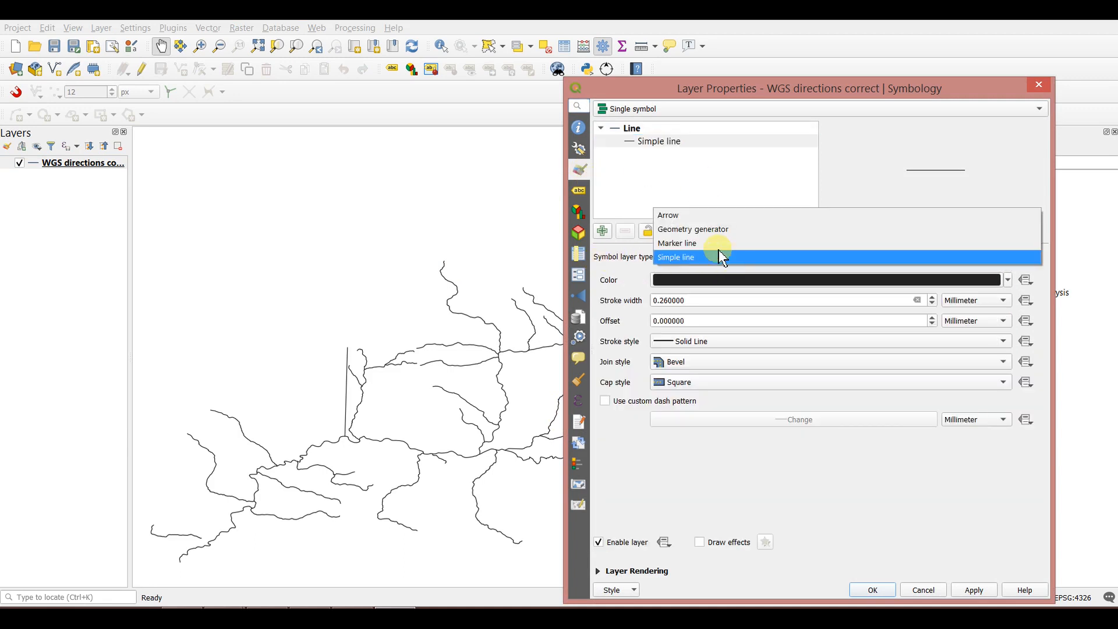
pyautogui.click(706, 244)
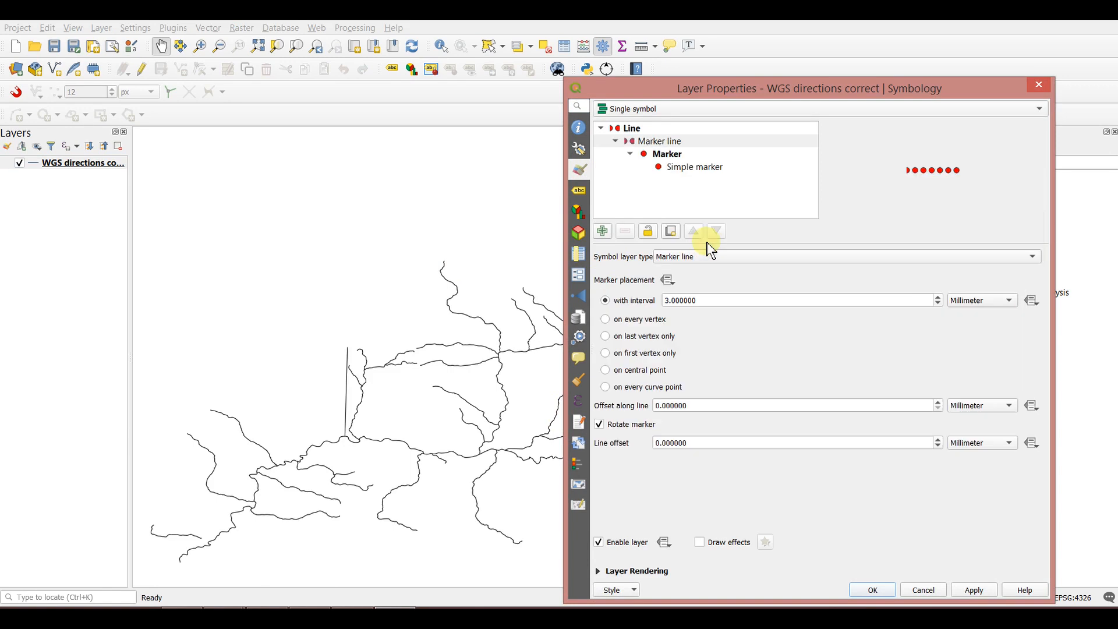
# Set the layer's marker to the triangle green symbol with a 90° rotation and apply the style.
pyautogui.click(667, 154)
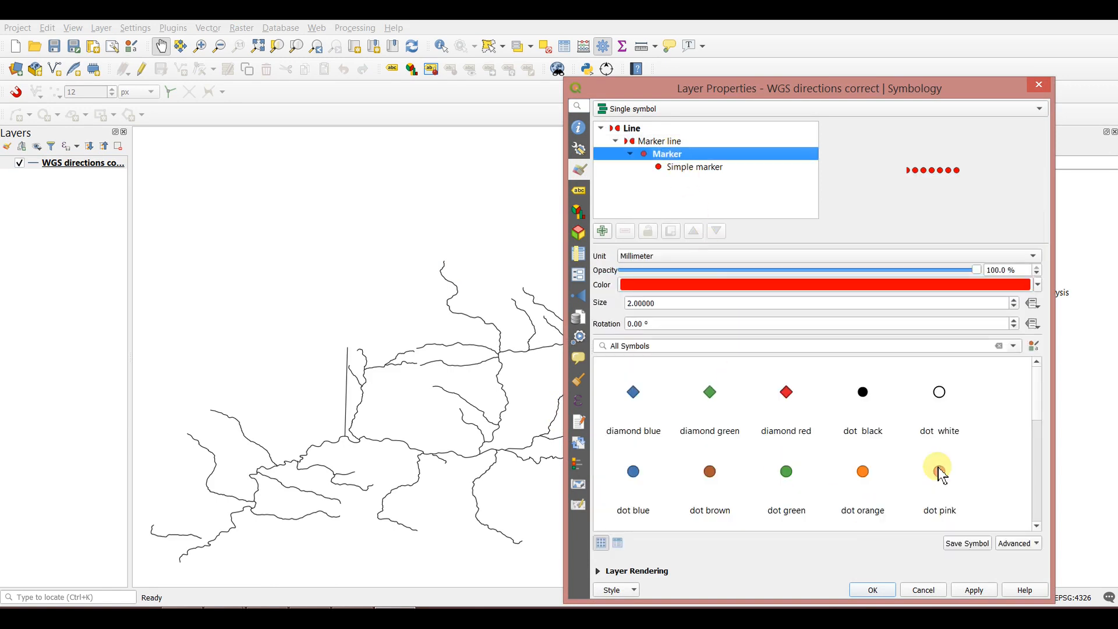
pyautogui.moveTo(1037, 390); pyautogui.dragTo(1040, 496)
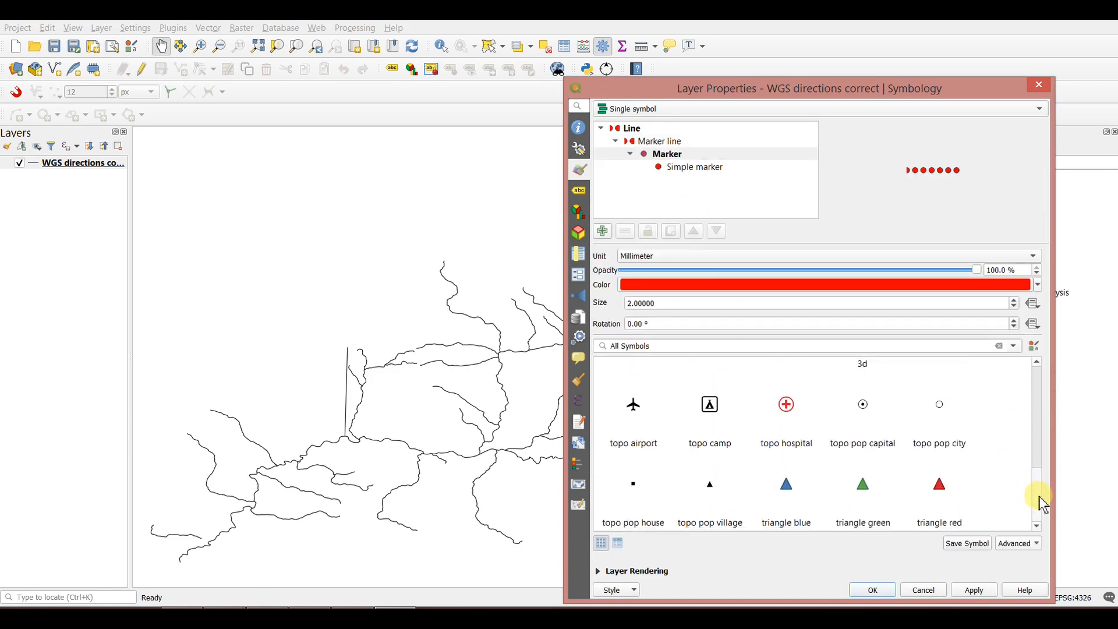
pyautogui.click(866, 502)
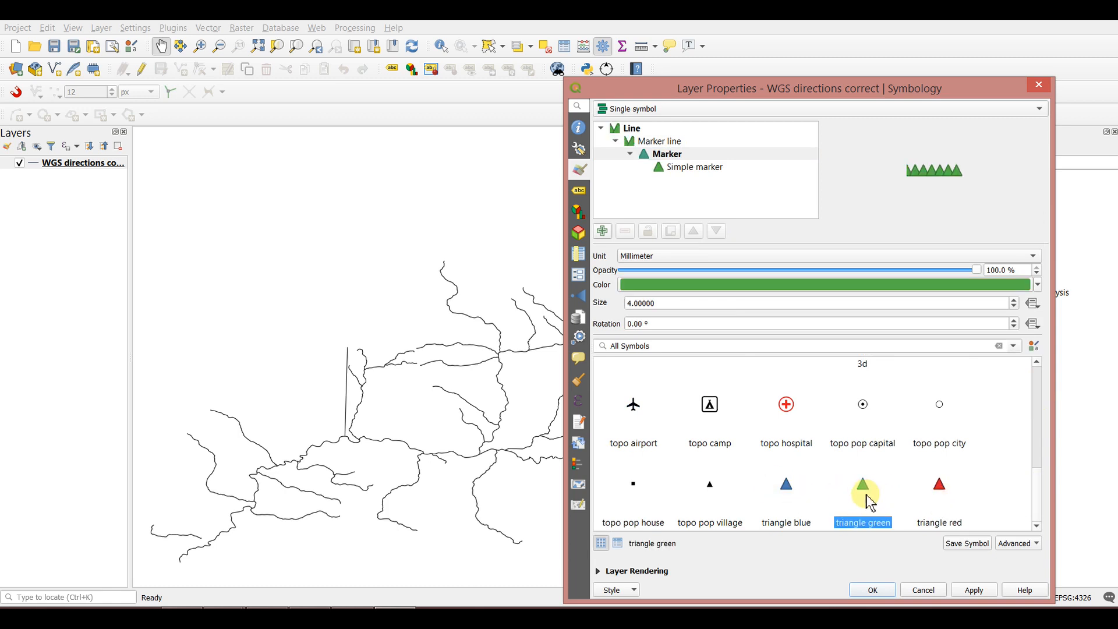
pyautogui.click(634, 324)
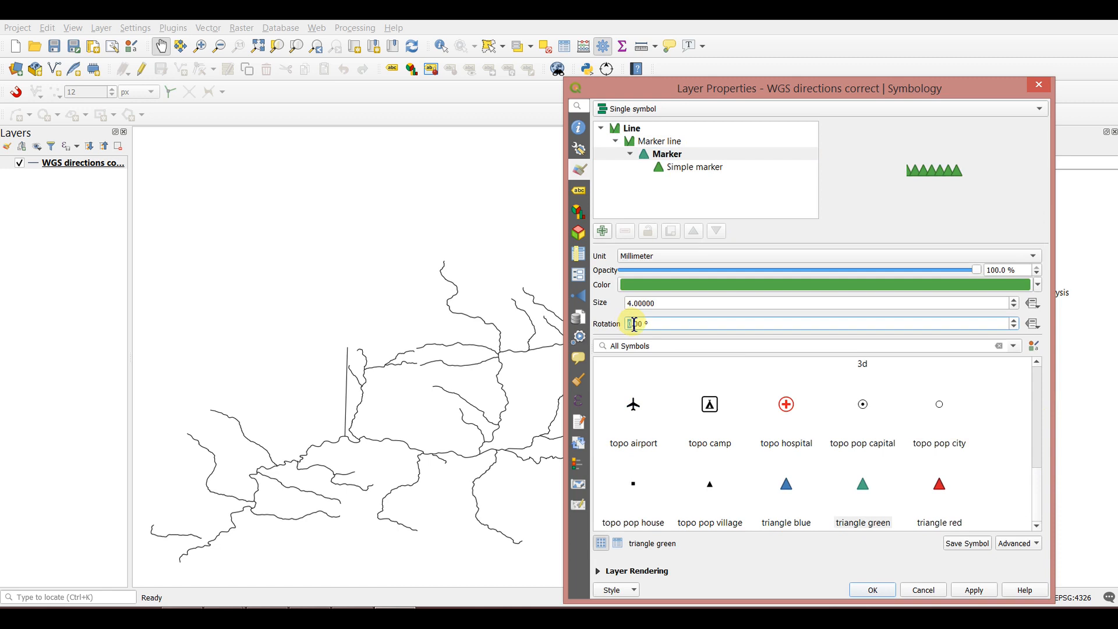
pyautogui.write('9')
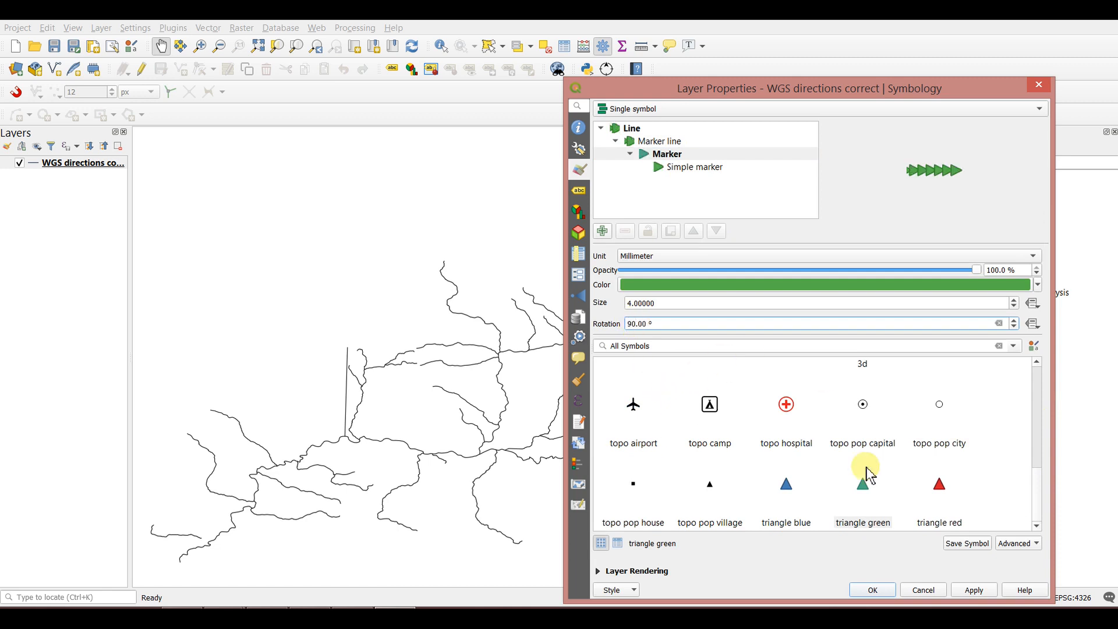
pyautogui.click(967, 591)
pyautogui.click(872, 590)
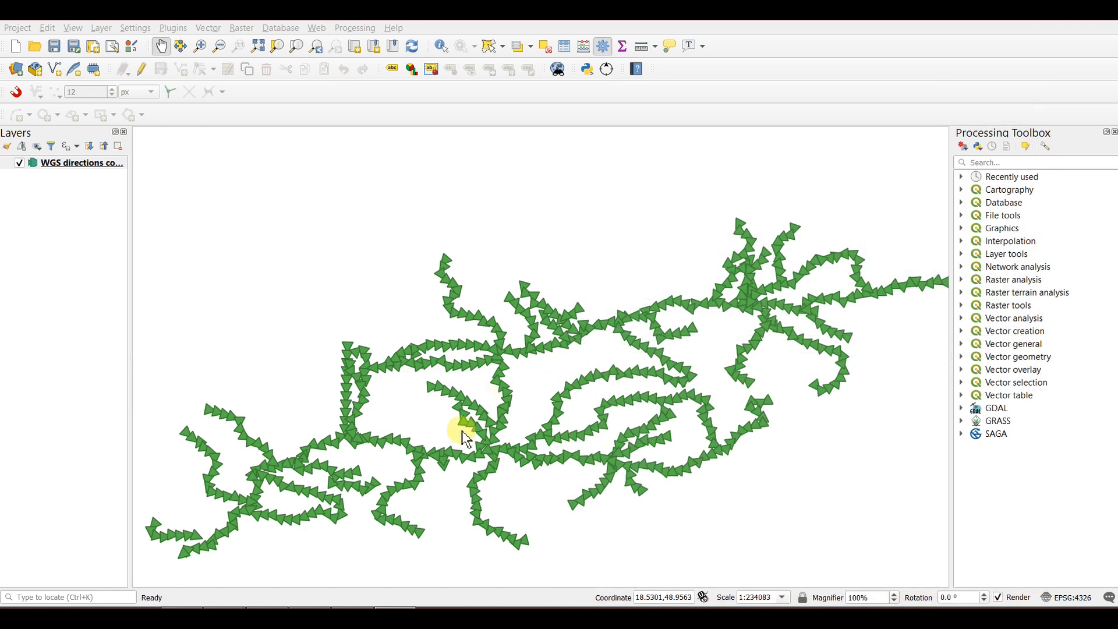
# Check the arrow directions along the rivers up close and restore the layer's symbol layer type to Simple line.
pyautogui.scroll(3, 469, 441)
pyautogui.scroll(1, 660, 435)
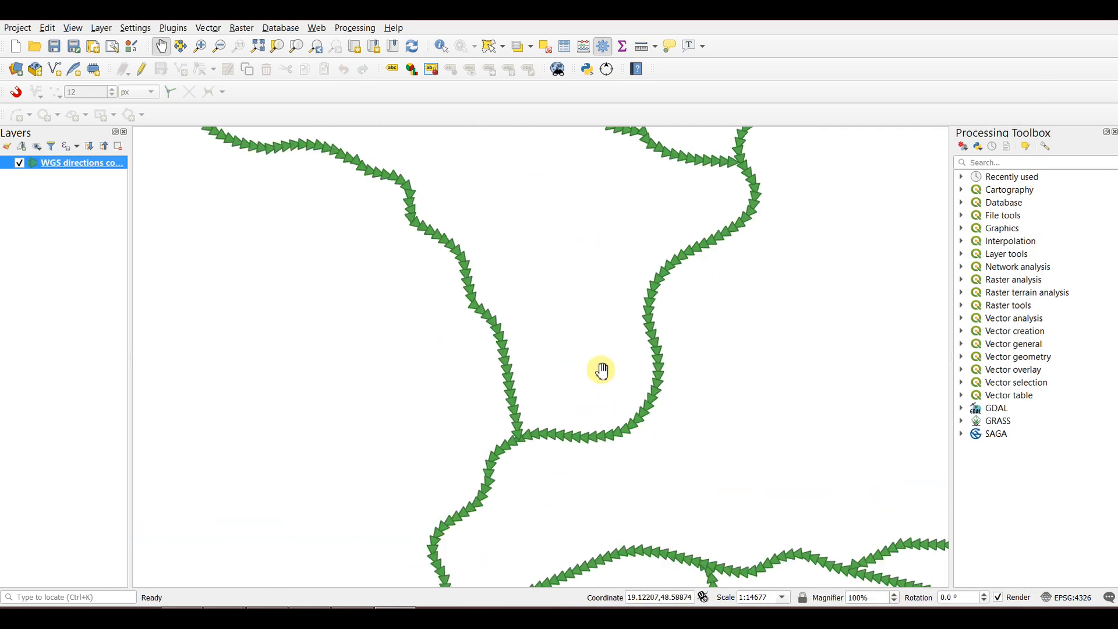
pyautogui.scroll(-1, 601, 370)
pyautogui.scroll(1, 581, 419)
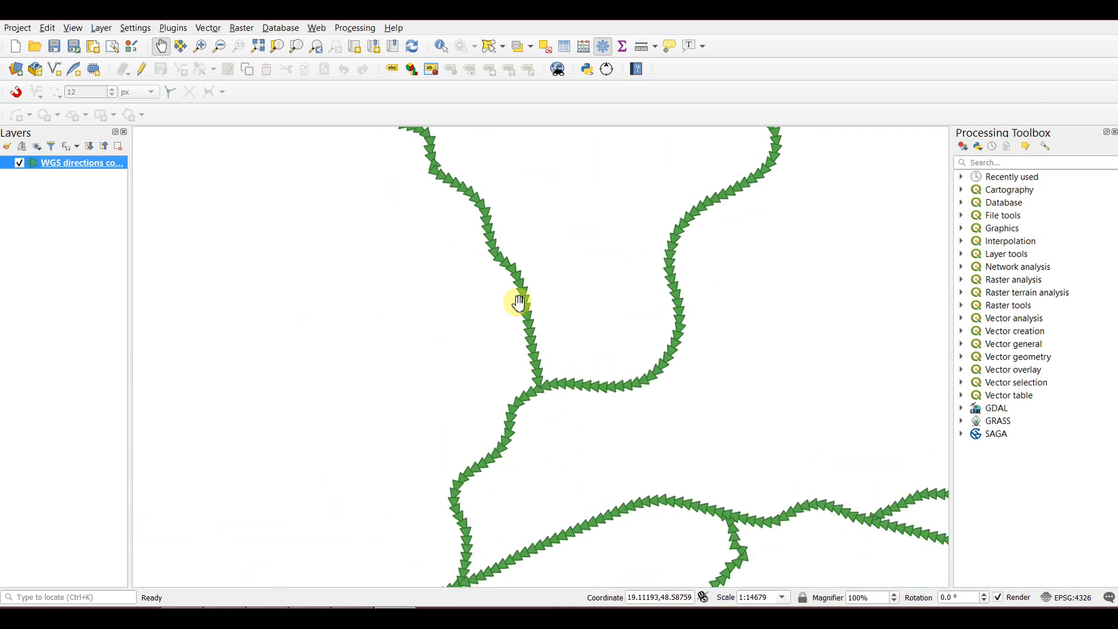
pyautogui.rightClick(72, 165)
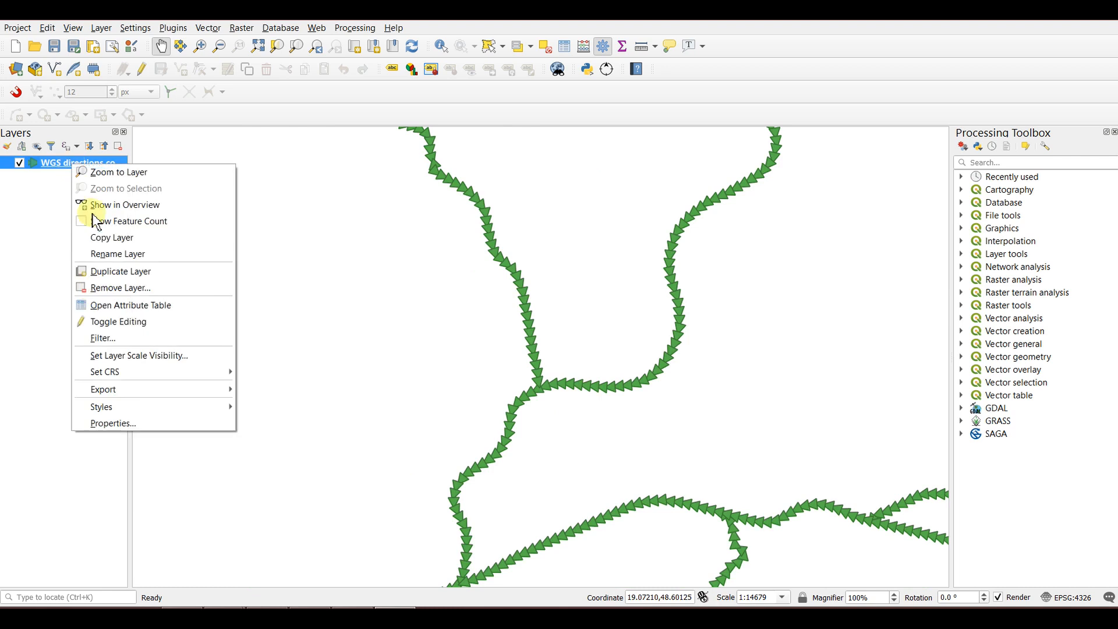
pyautogui.click(119, 423)
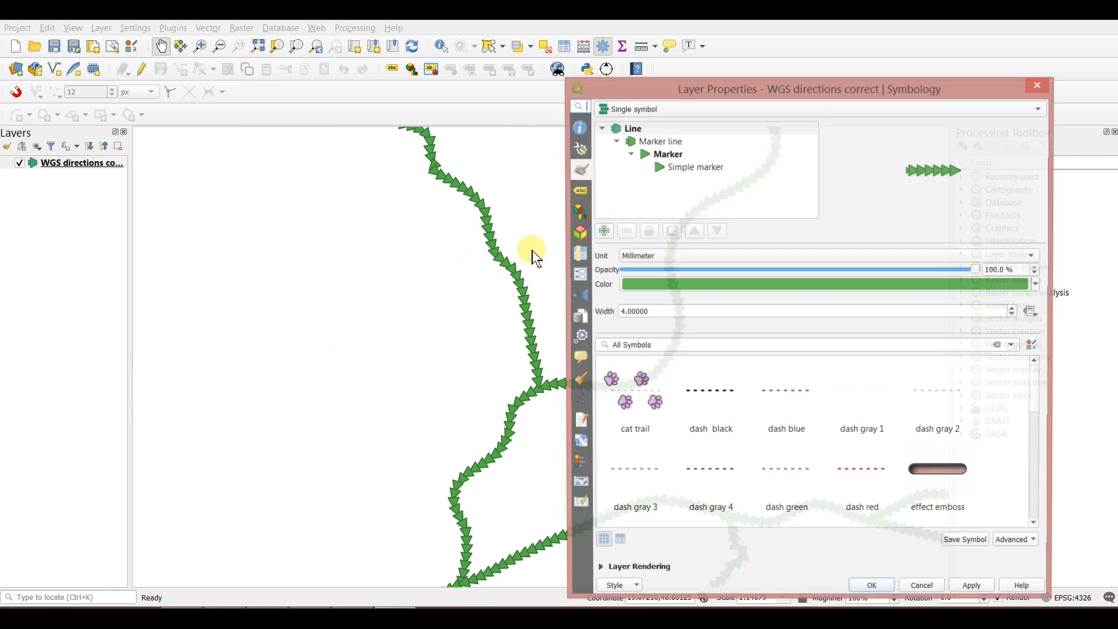
pyautogui.click(645, 142)
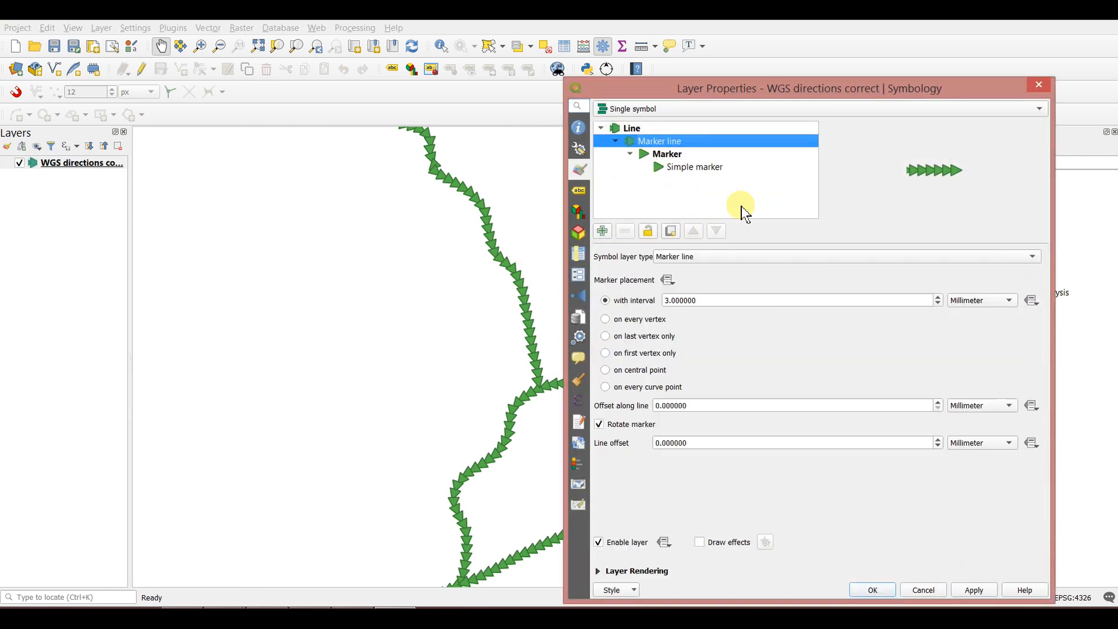
pyautogui.click(803, 256)
pyautogui.click(803, 269)
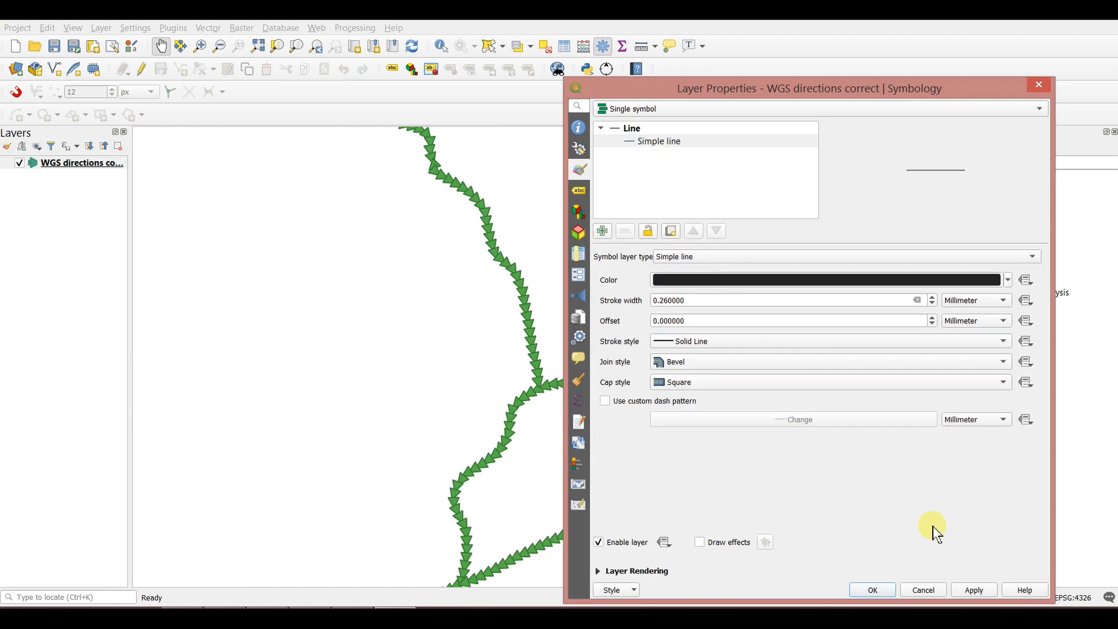
pyautogui.click(971, 590)
pyautogui.click(872, 589)
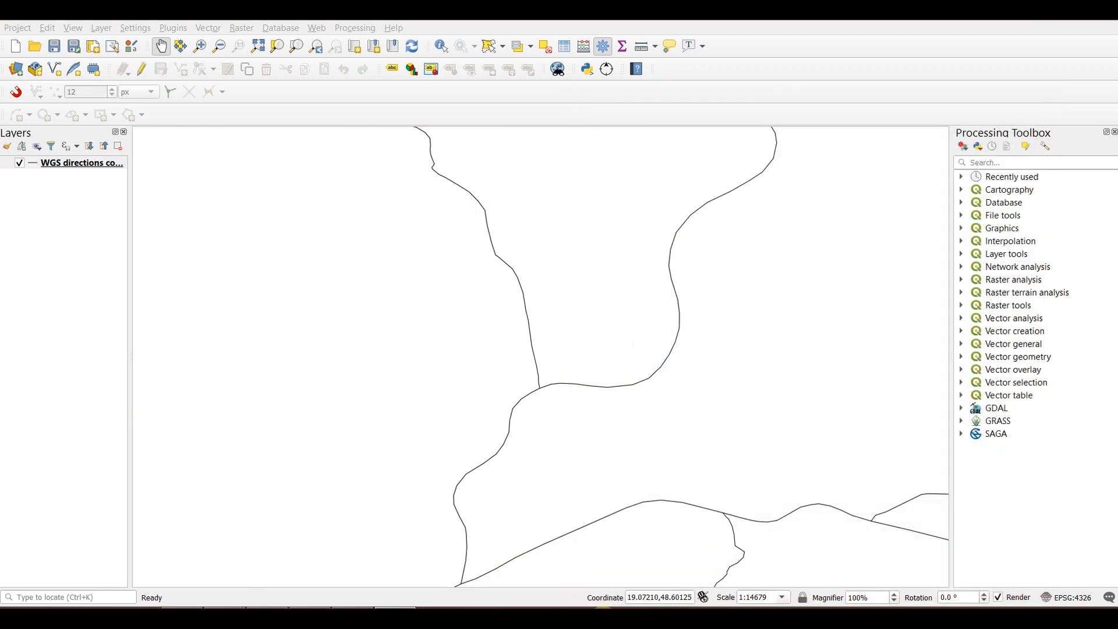
pyautogui.click(954, 618)
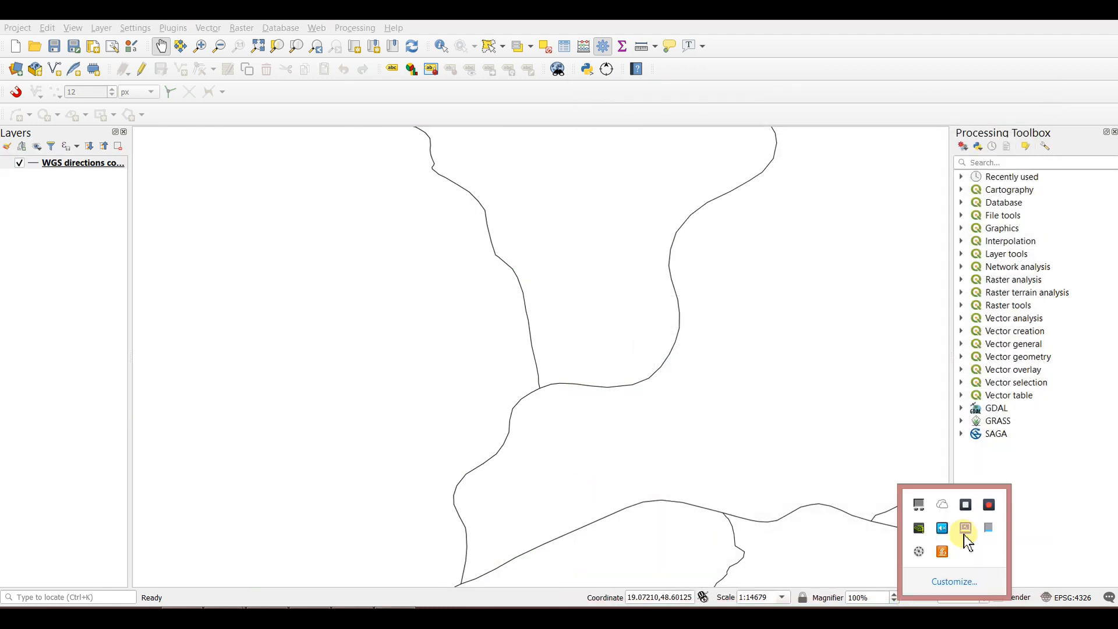
pyautogui.click(966, 504)
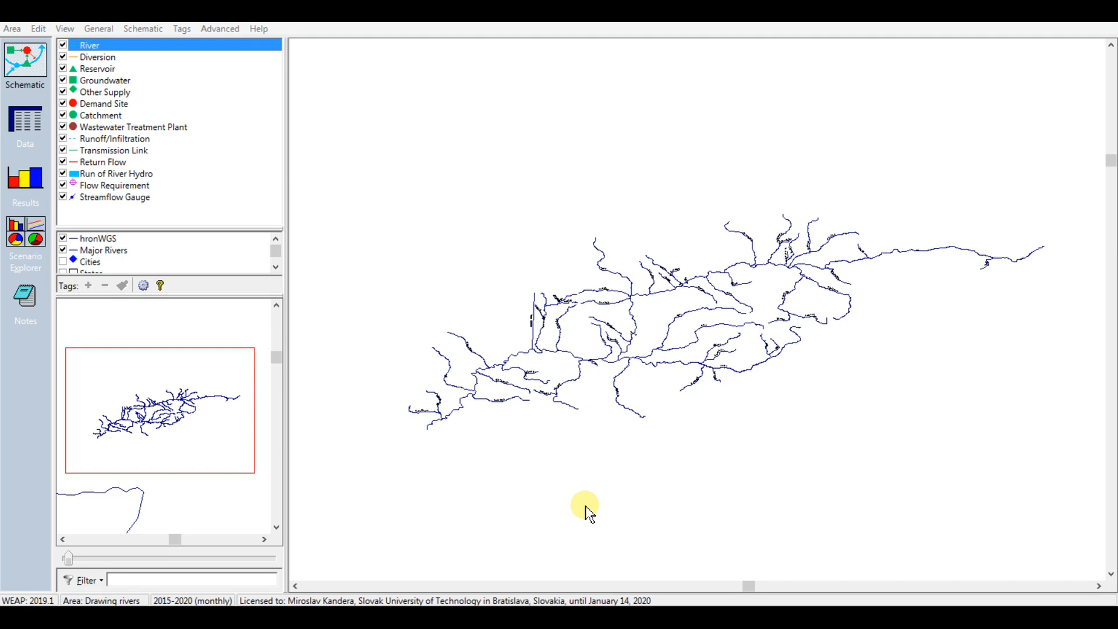
# In WEAP, draw a river from the northeastern source to the southwestern mouth of the river network and name it Hron.
pyautogui.moveTo(145, 45); pyautogui.dragTo(1043, 245)
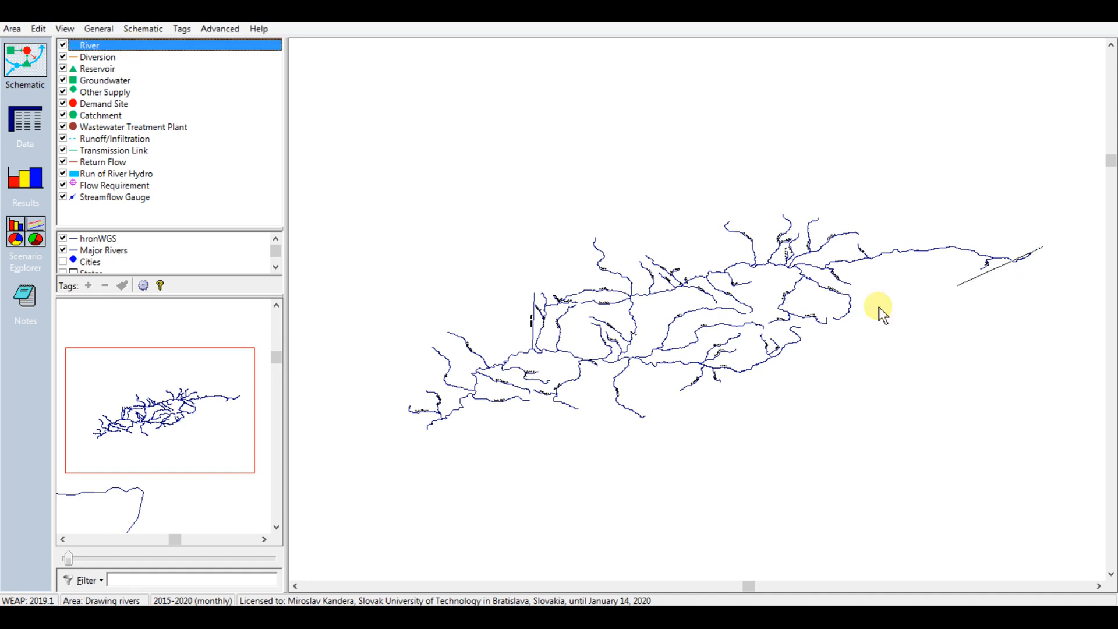
pyautogui.doubleClick(426, 429)
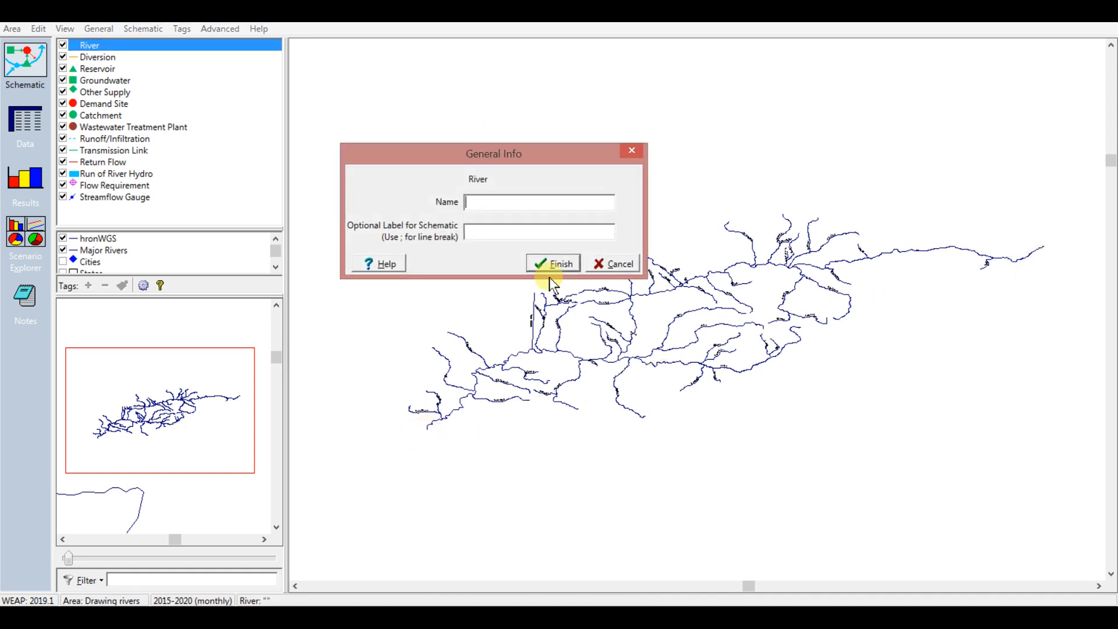
pyautogui.write('Hron')
pyautogui.click(553, 264)
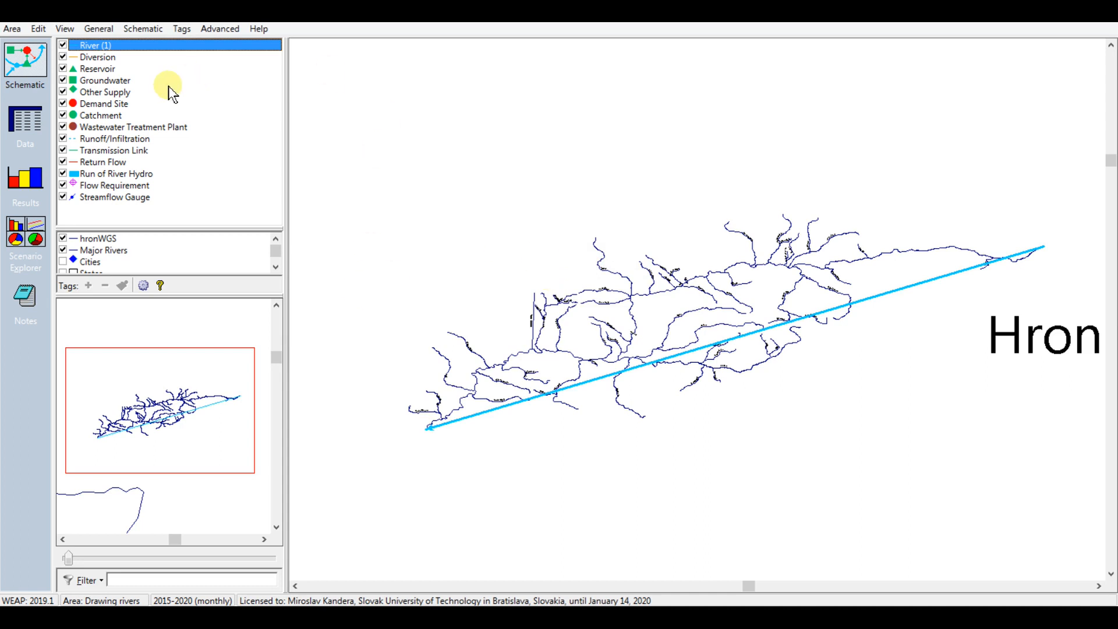
# Draw a second river from the Slatina's eastern source to its confluence with the main river and name it Slatina.
pyautogui.moveTo(107, 47)
pyautogui.mouseDown()
pyautogui.moveTo(176, 93)
pyautogui.moveTo(789, 386)
pyautogui.moveTo(801, 329)
pyautogui.moveTo(745, 395)
pyautogui.mouseUp()
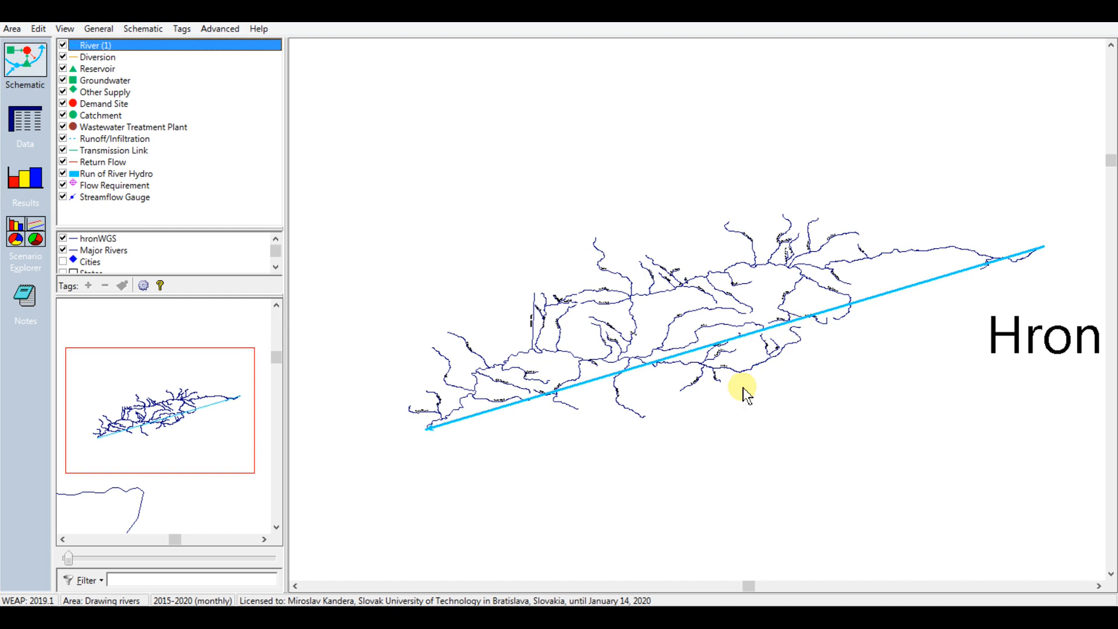
pyautogui.doubleClick(624, 367)
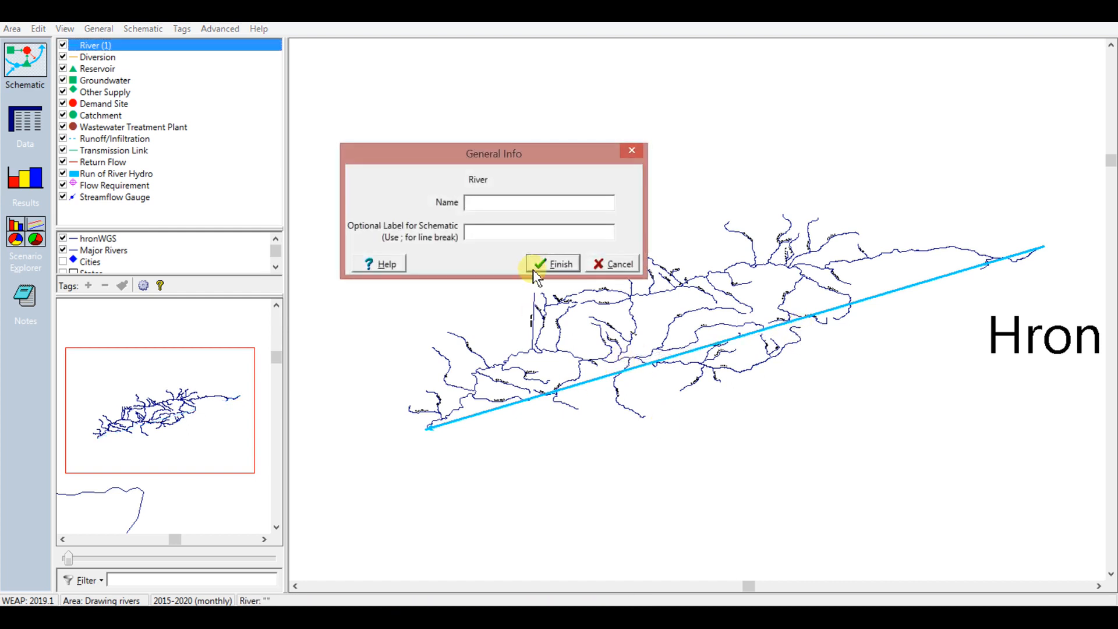
pyautogui.write('Slatina')
pyautogui.click(531, 268)
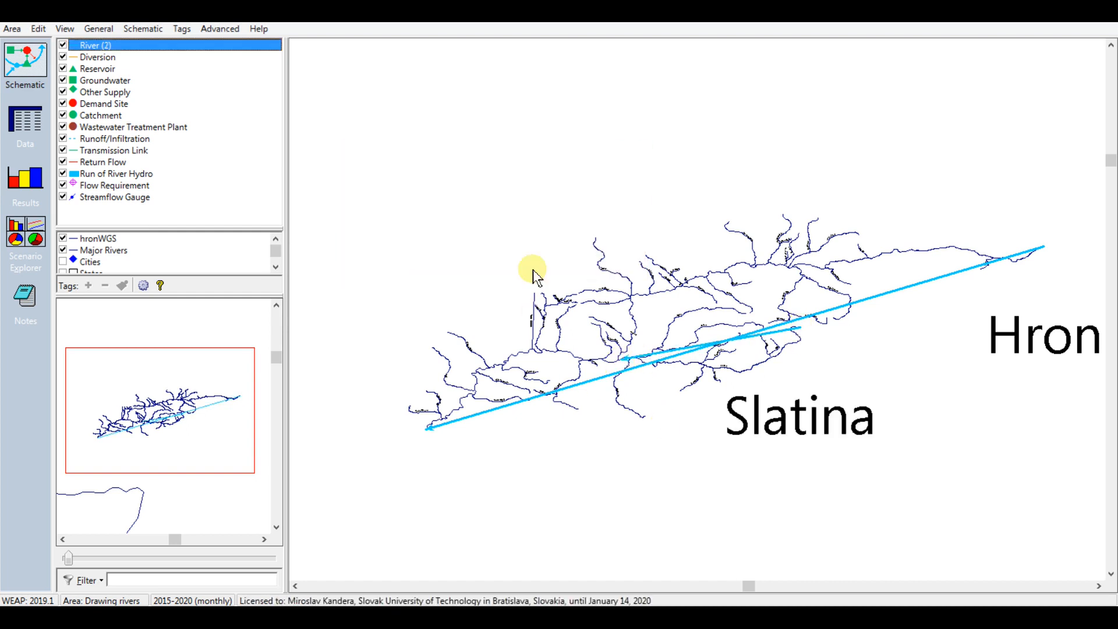
# Move the start and end points of the drawn Hron river exactly onto the source and mouth of the background river line.
pyautogui.scroll(5, 1055, 265)
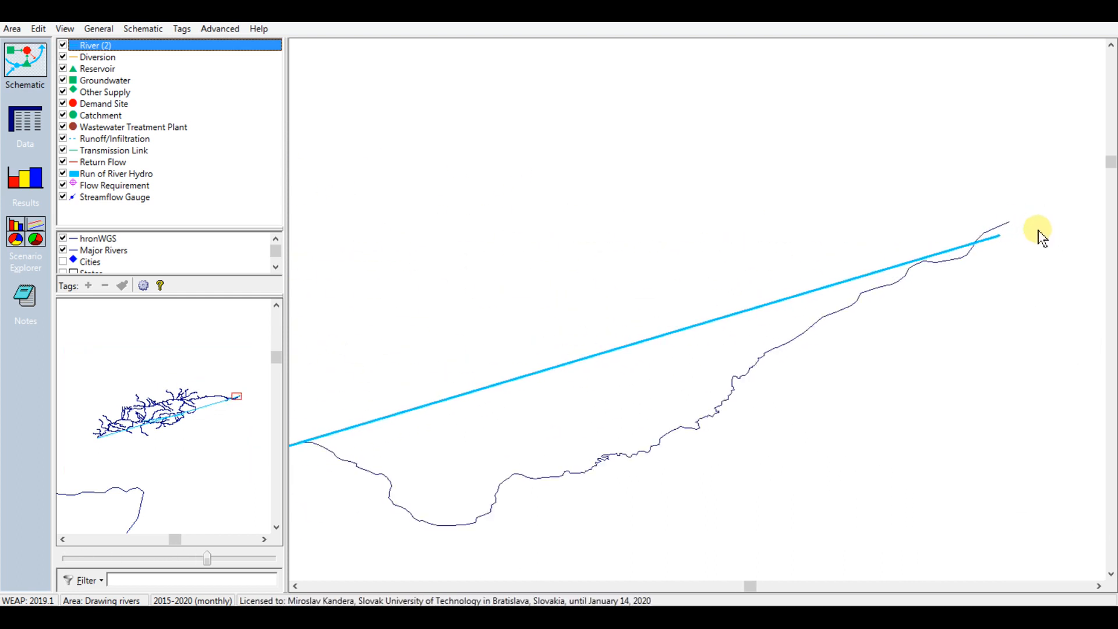
pyautogui.moveTo(945, 244); pyautogui.dragTo(971, 211)
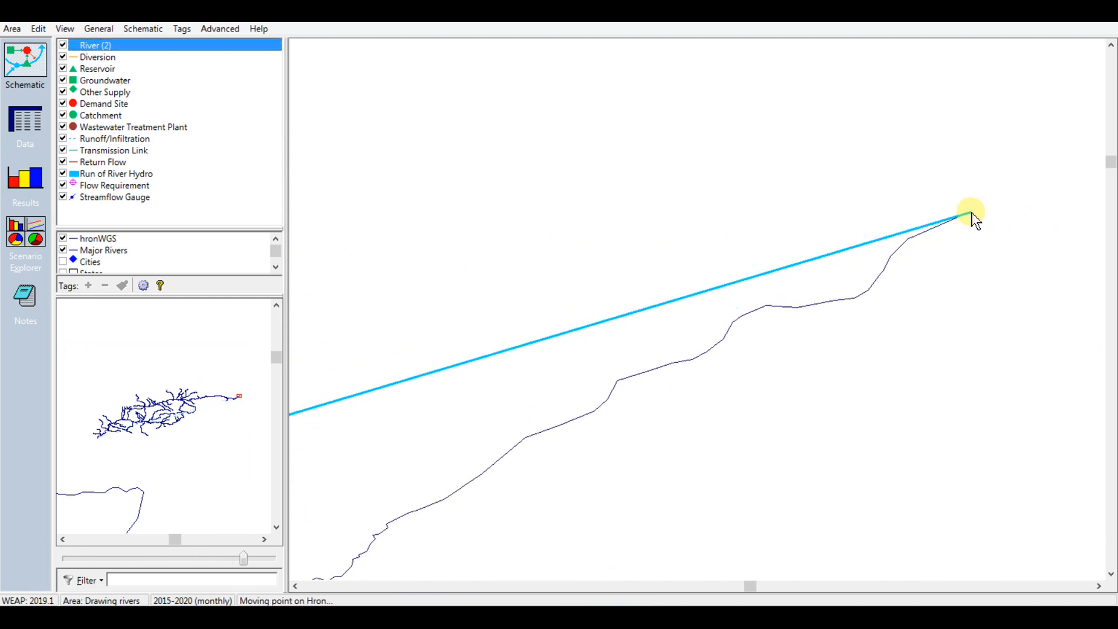
pyautogui.scroll(-2, 1007, 235)
pyautogui.scroll(-3, 1013, 239)
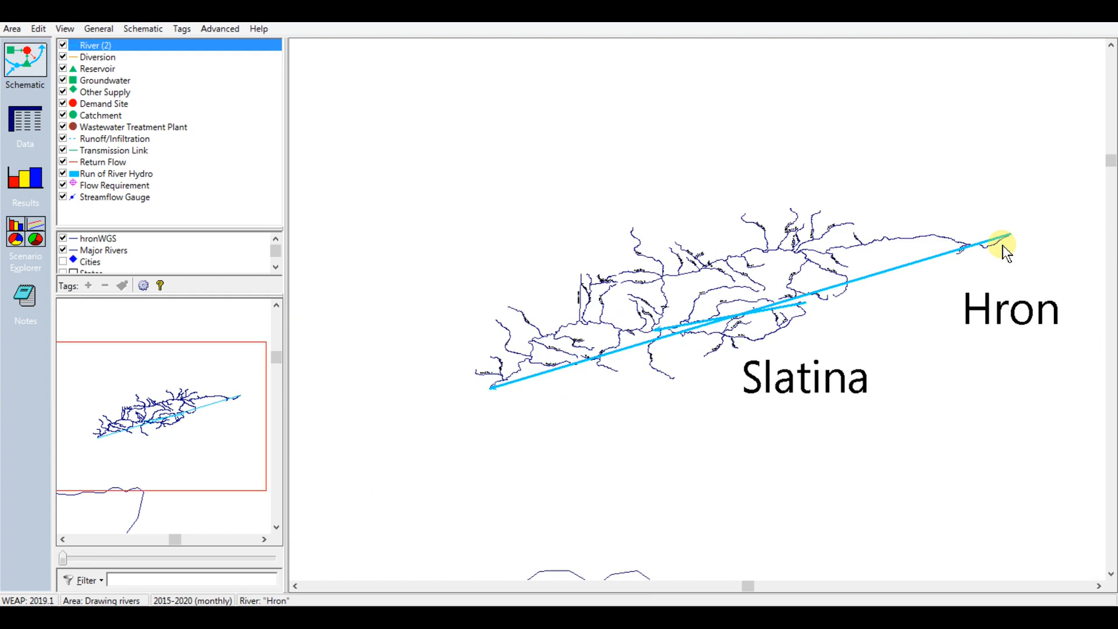
pyautogui.scroll(3, 562, 368)
pyautogui.scroll(4, 560, 367)
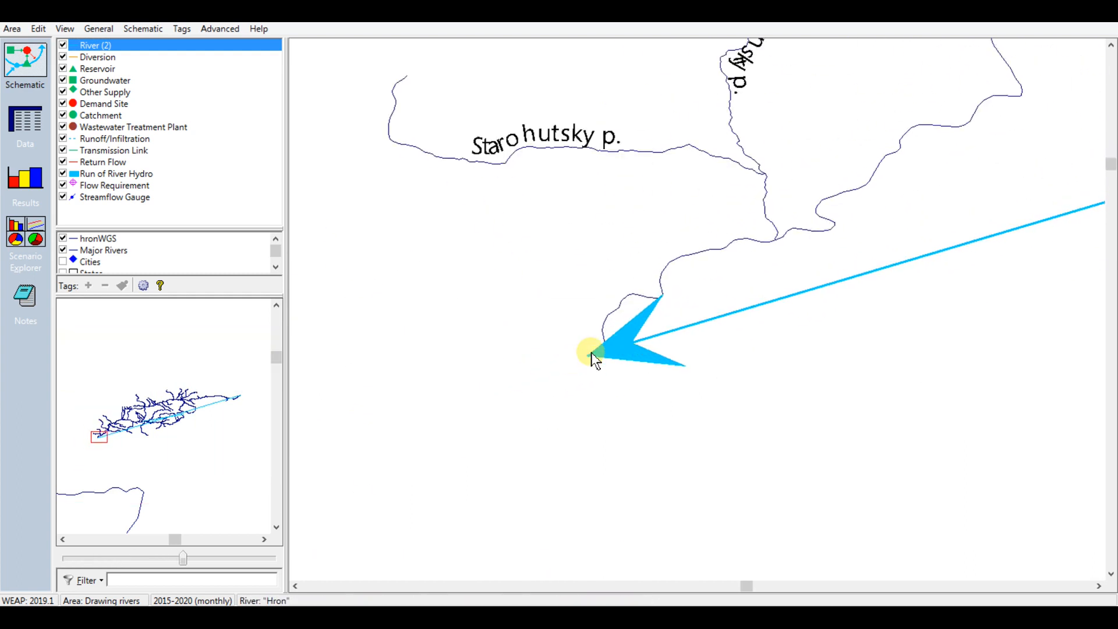
pyautogui.moveTo(588, 358)
pyautogui.mouseDown()
pyautogui.moveTo(617, 376)
pyautogui.moveTo(608, 353)
pyautogui.mouseUp()
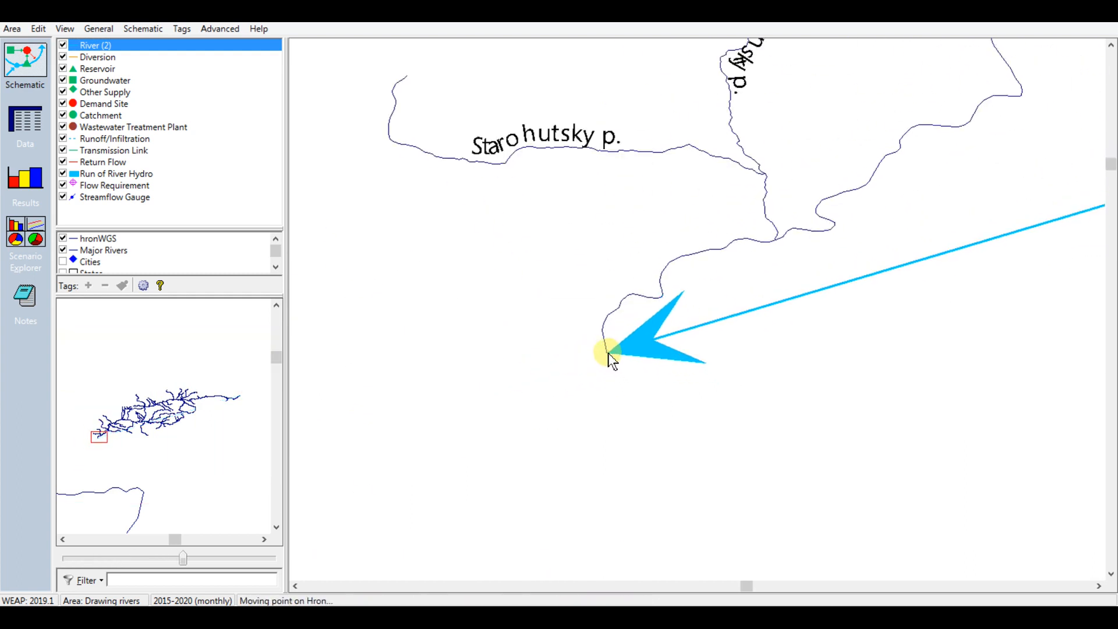
# Move the start and end points of the drawn Slatina river onto the source and confluence of the background river line.
pyautogui.scroll(-1, 471, 367)
pyautogui.scroll(-2, 466, 366)
pyautogui.scroll(2, 912, 275)
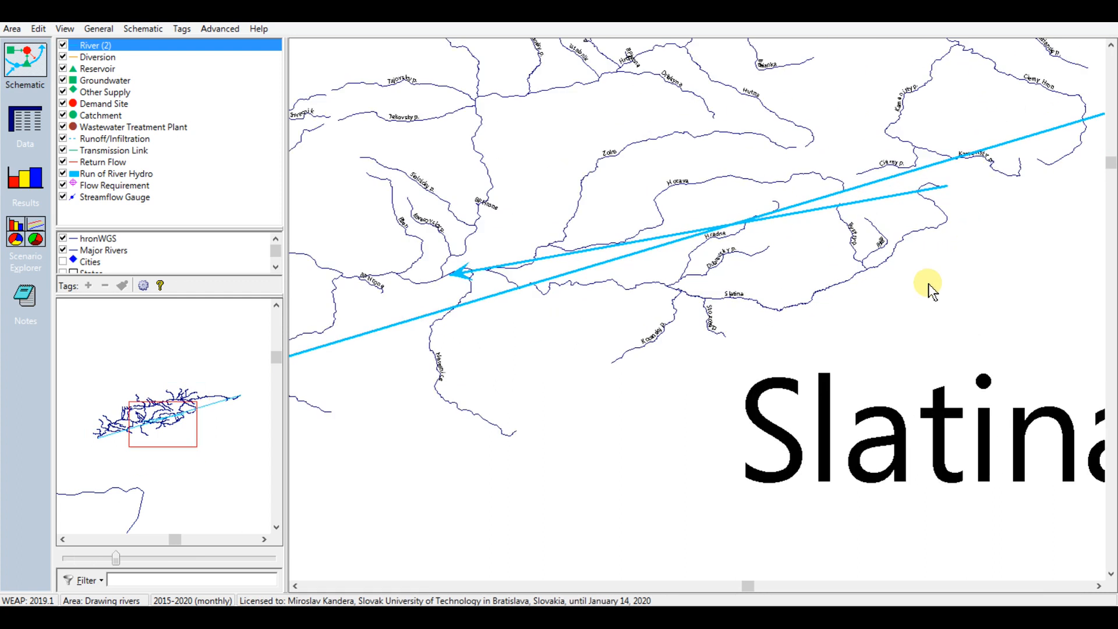
pyautogui.moveTo(934, 188); pyautogui.dragTo(937, 187)
pyautogui.scroll(-2, 974, 263)
pyautogui.scroll(3, 474, 301)
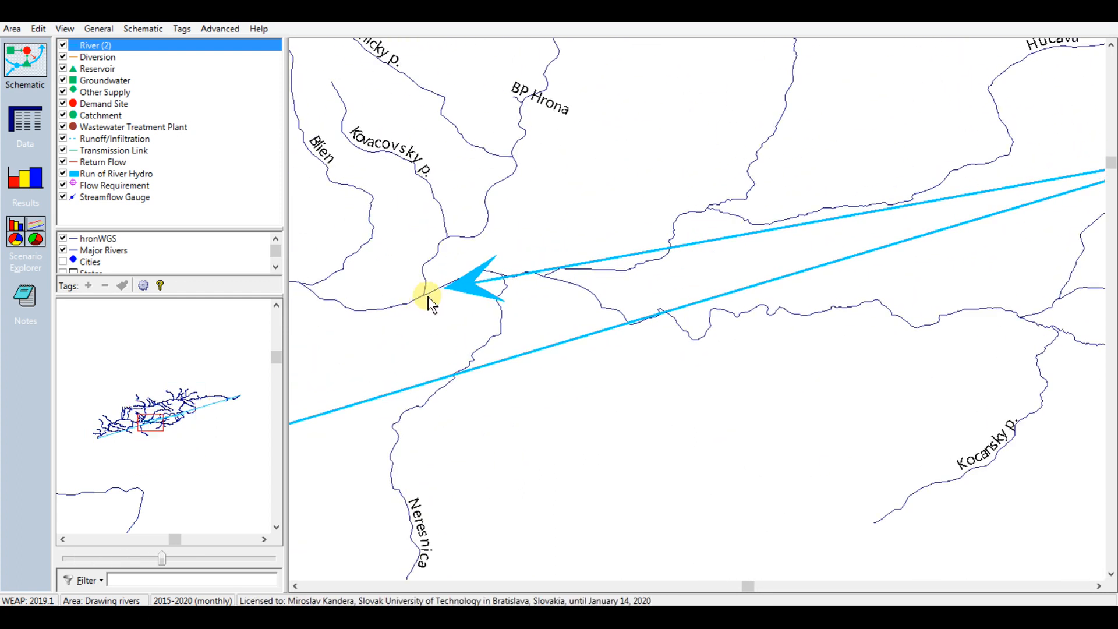
pyautogui.moveTo(456, 284); pyautogui.dragTo(421, 296)
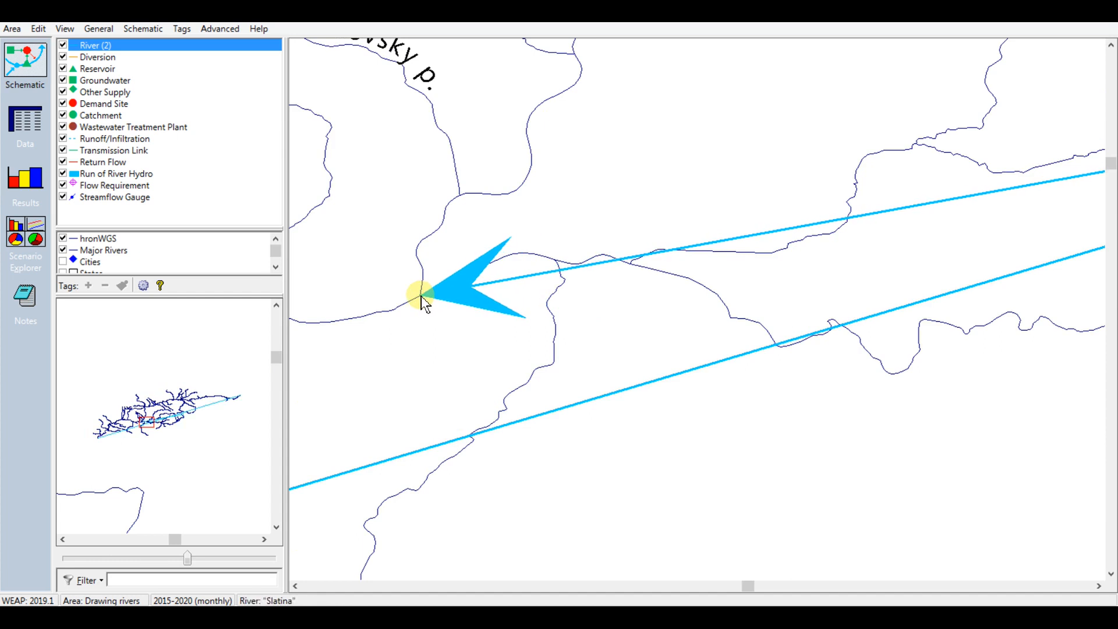
pyautogui.click(931, 606)
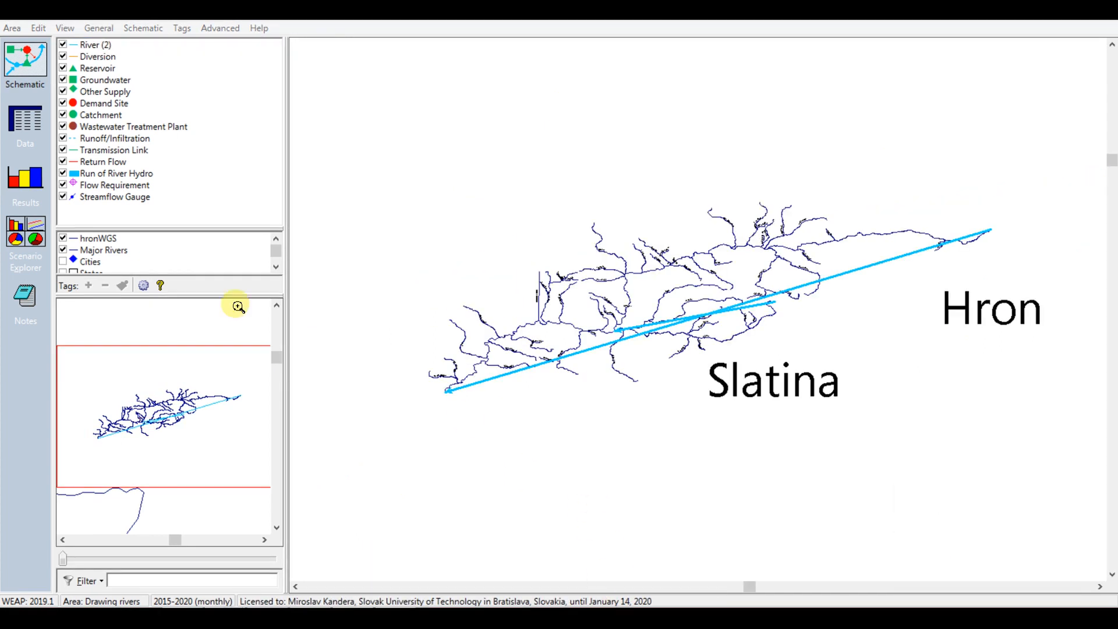
# Leave the Drawing rivers area by opening the area skok instead.
pyautogui.click(12, 28)
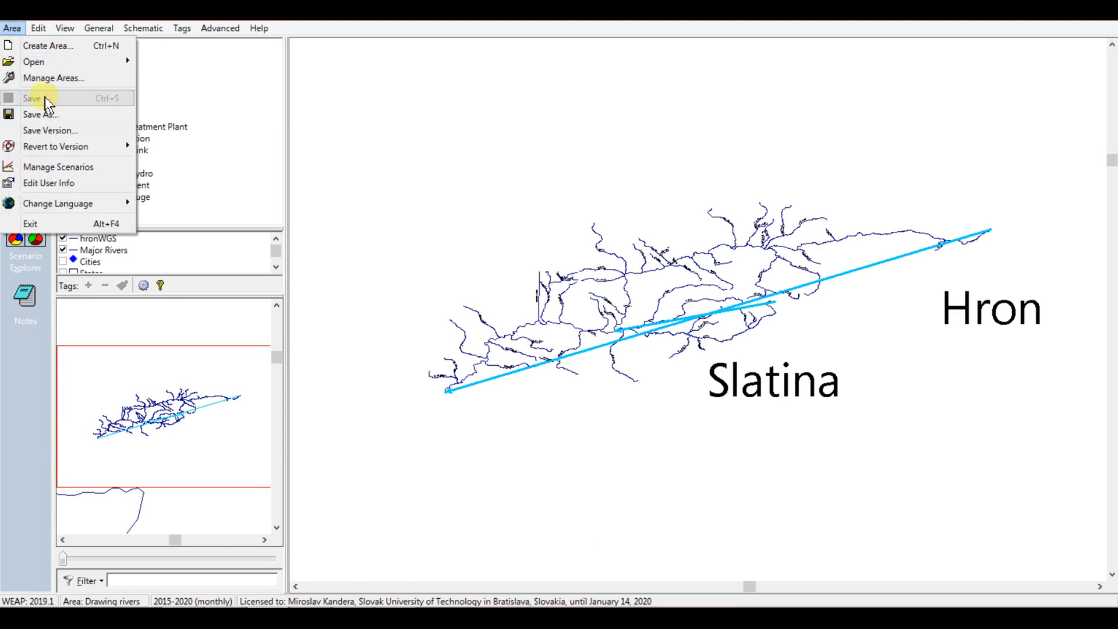
pyautogui.click(87, 62)
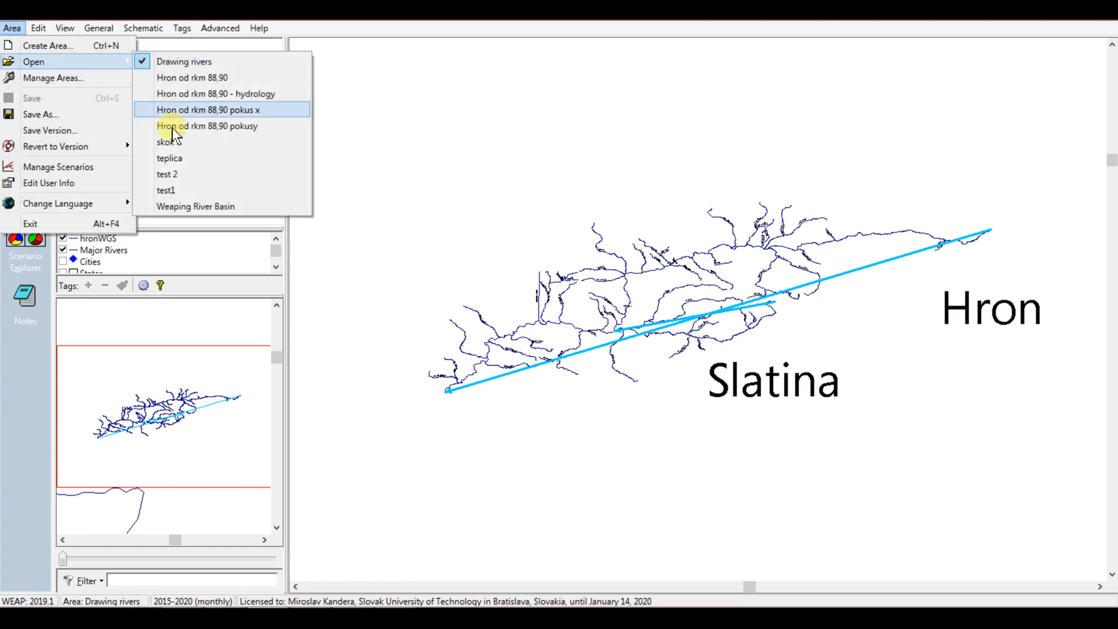
pyautogui.click(172, 143)
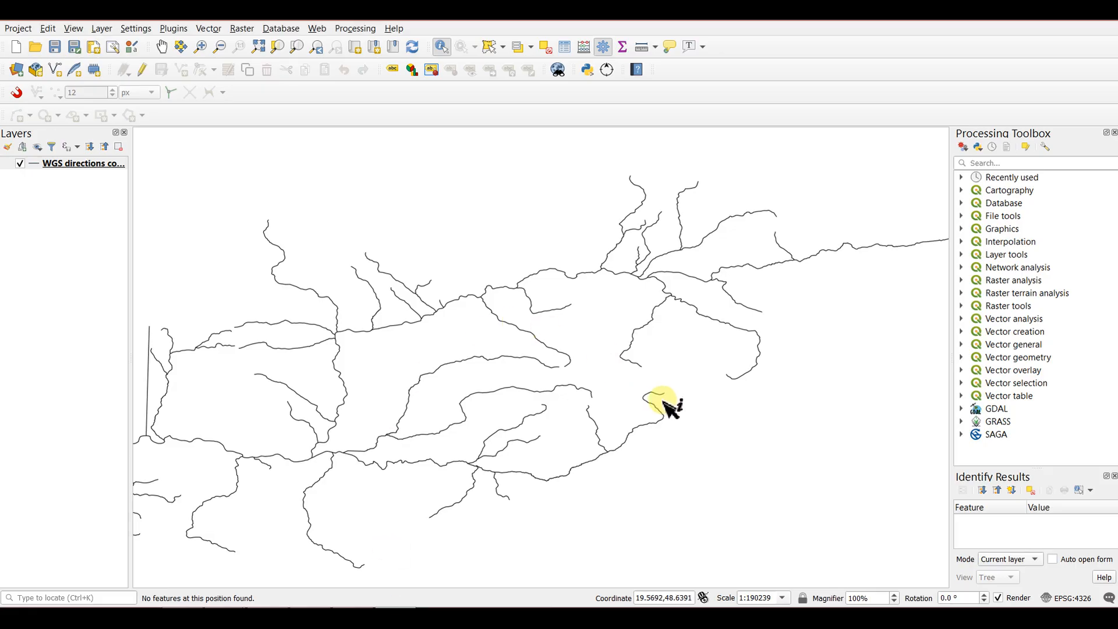
# In QGIS, begin adding a vector layer from file and browse to the folder D:\weap\Drawing rivers.
pyautogui.scroll(-1, 669, 407)
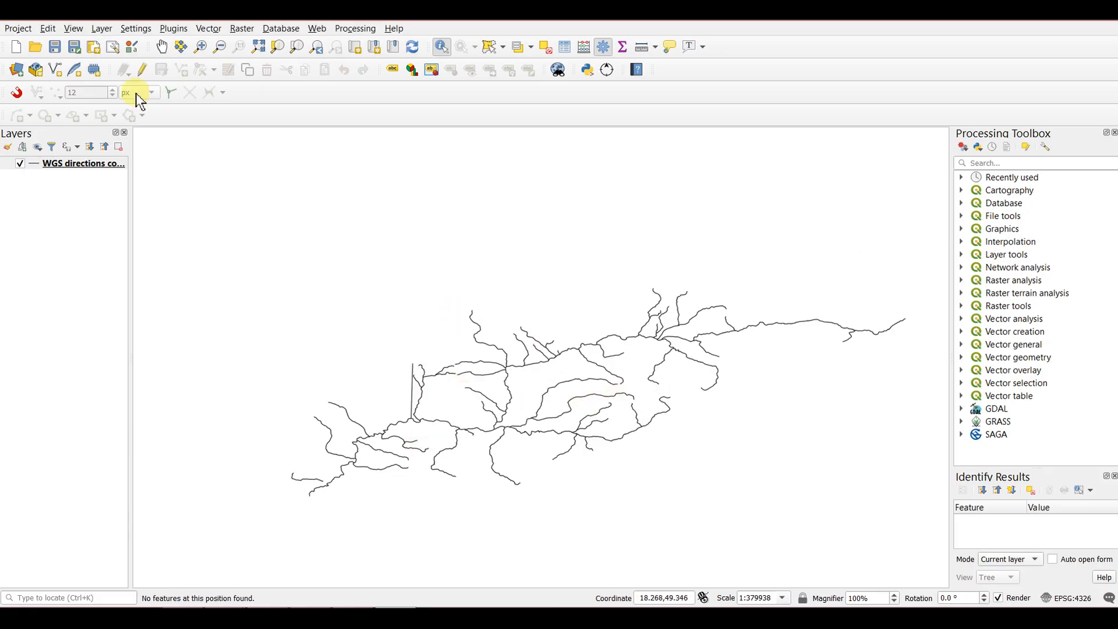
pyautogui.click(110, 31)
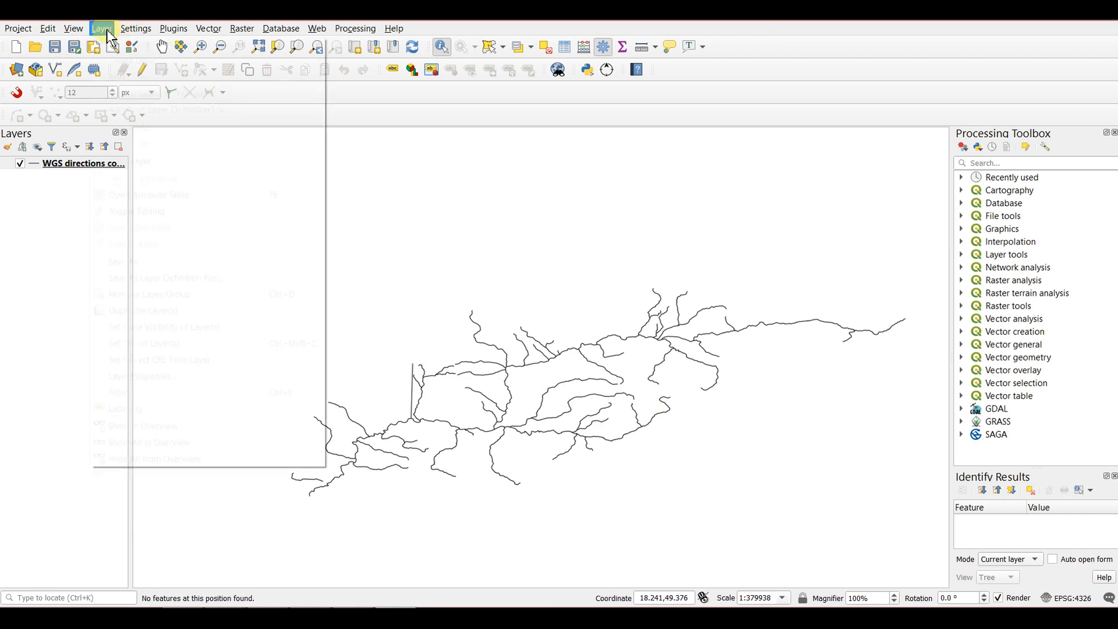
pyautogui.moveTo(212, 78)
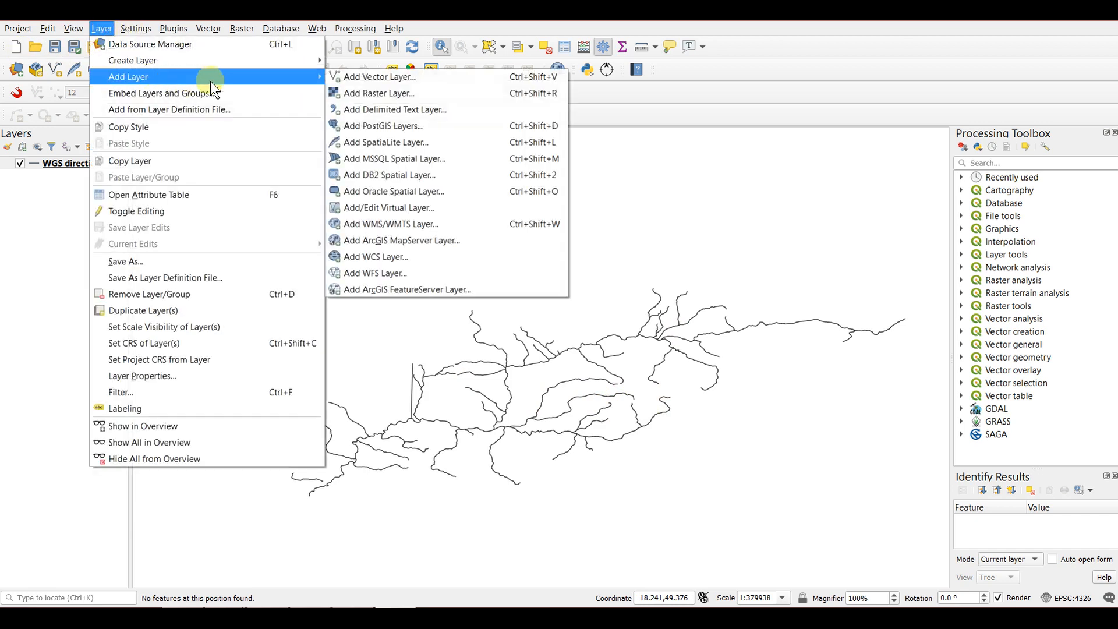
pyautogui.click(386, 78)
pyautogui.click(832, 261)
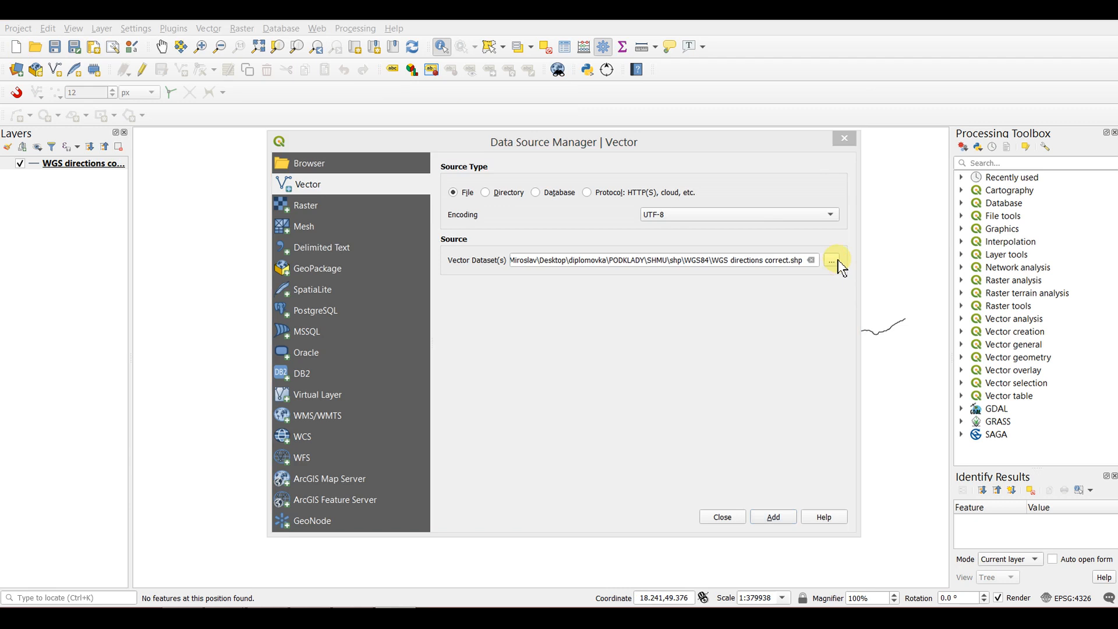
pyautogui.scroll(-5, 599, 349)
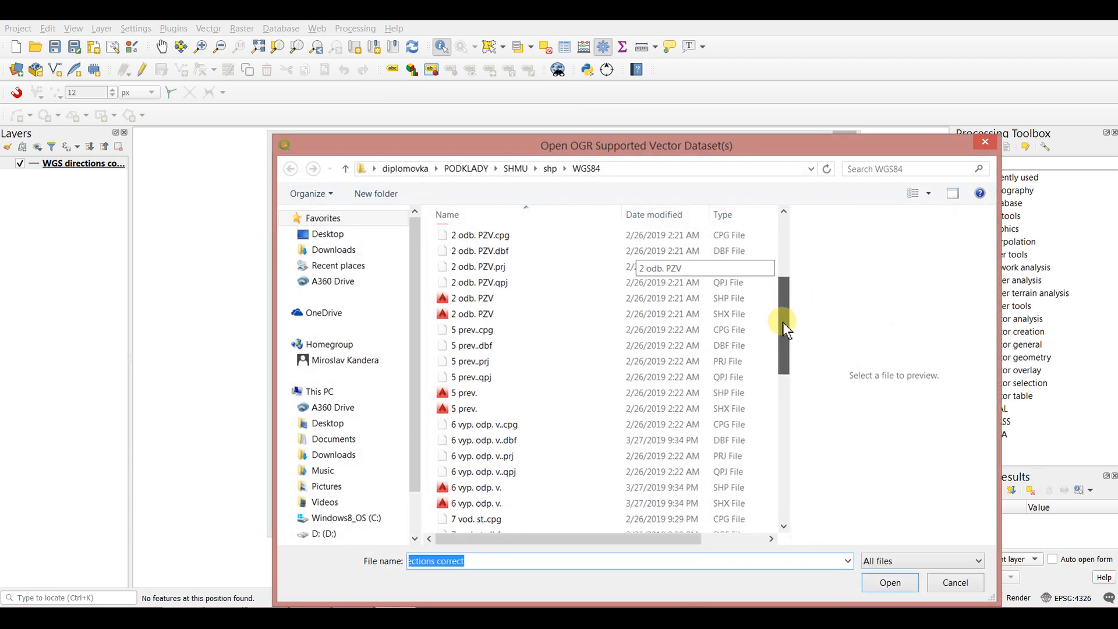
pyautogui.scroll(-2, 350, 501)
pyautogui.click(323, 512)
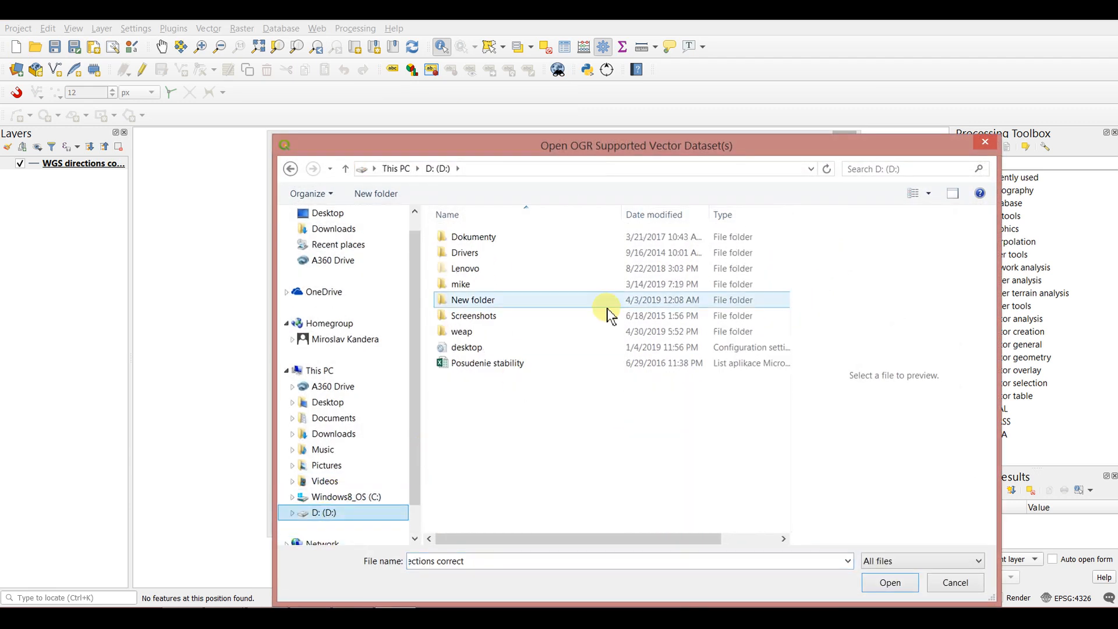
pyautogui.doubleClick(477, 331)
pyautogui.moveTo(778, 292)
pyautogui.mouseDown()
pyautogui.moveTo(783, 329)
pyautogui.moveTo(785, 280)
pyautogui.mouseUp()
pyautogui.doubleClick(505, 355)
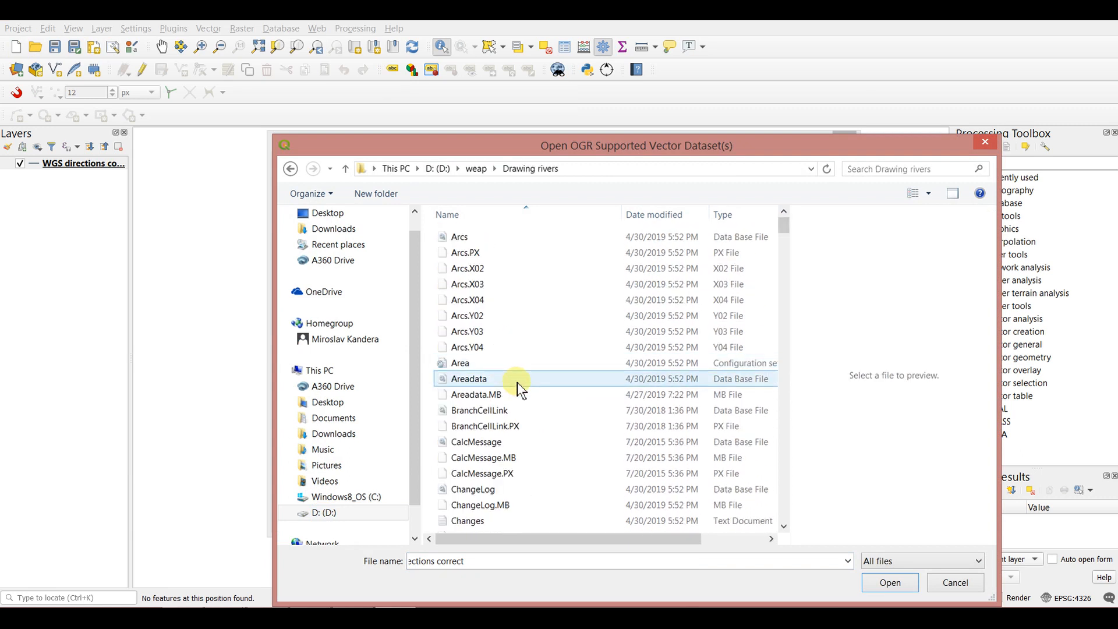
# Add the shapefile WEAPArc.shp as a vector layer with the coordinate reference system WGS 84 (EPSG:4326).
pyautogui.click(515, 216)
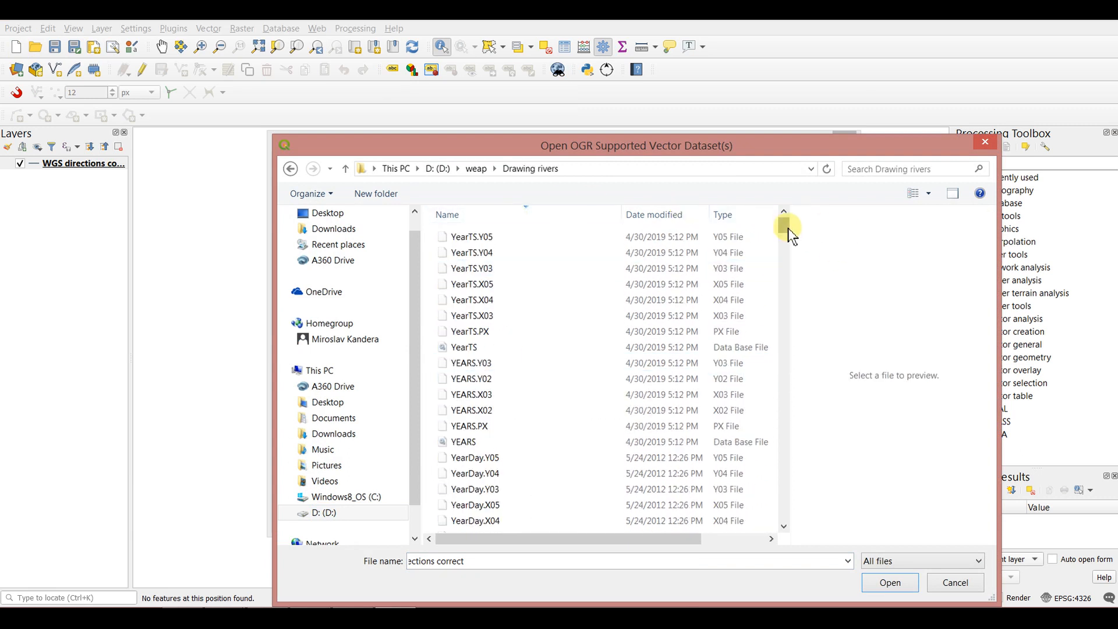
pyautogui.moveTo(784, 226); pyautogui.dragTo(786, 261)
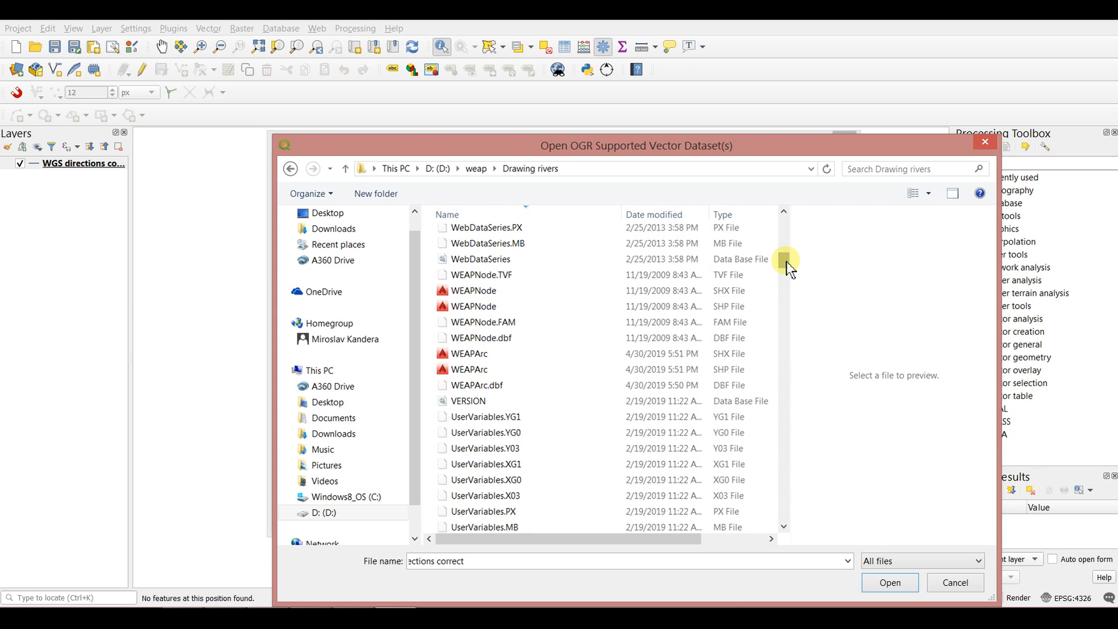
pyautogui.click(495, 356)
pyautogui.click(503, 369)
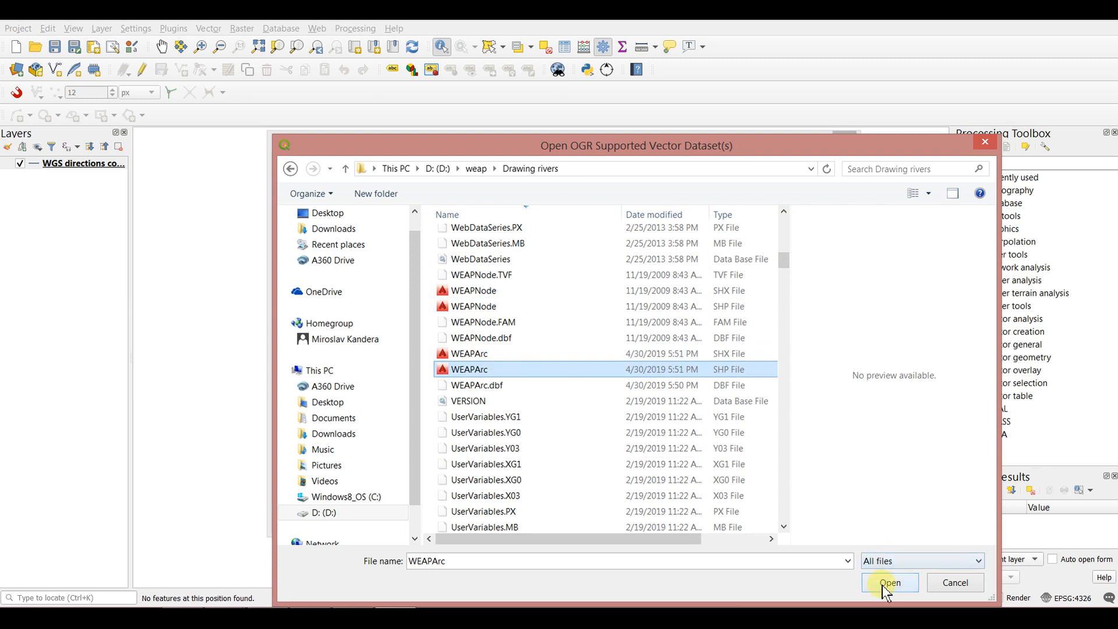
pyautogui.click(886, 582)
pyautogui.click(775, 517)
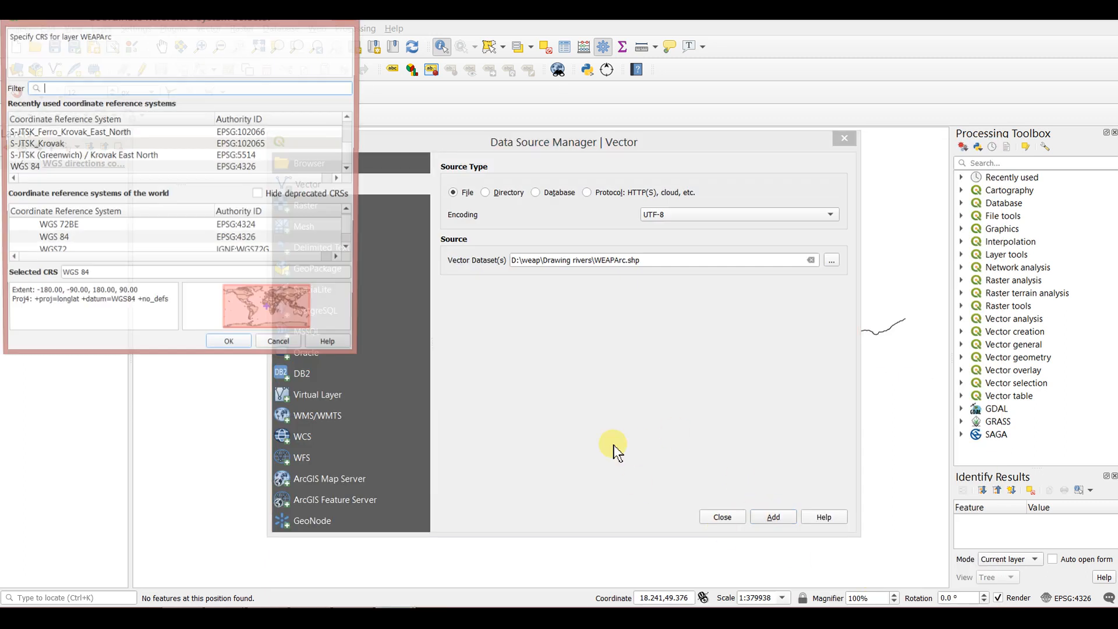
pyautogui.click(24, 167)
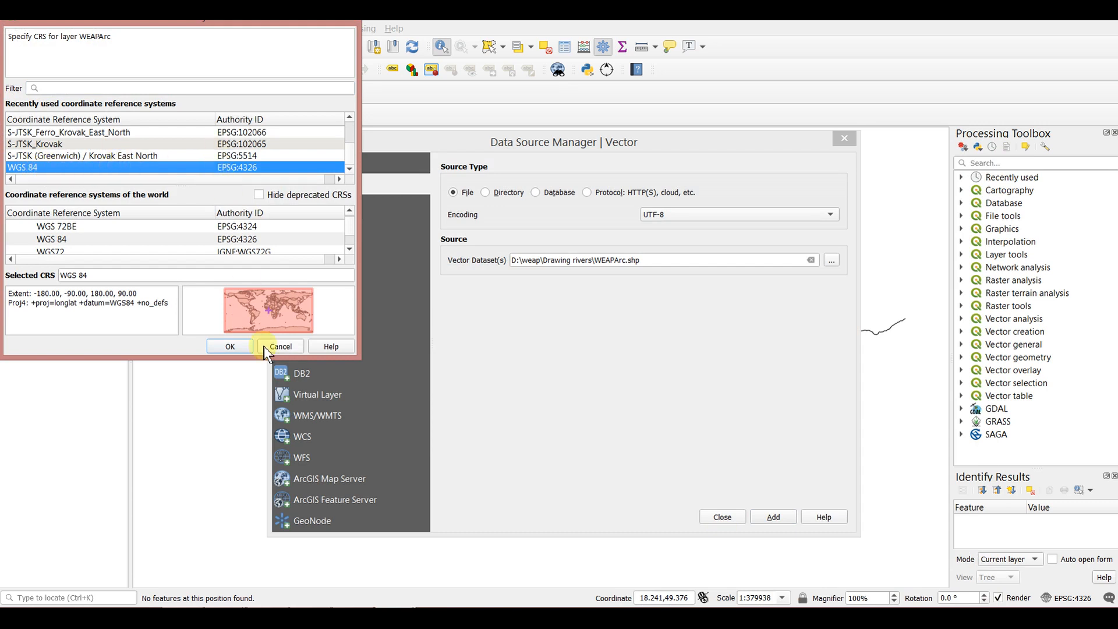
pyautogui.click(230, 346)
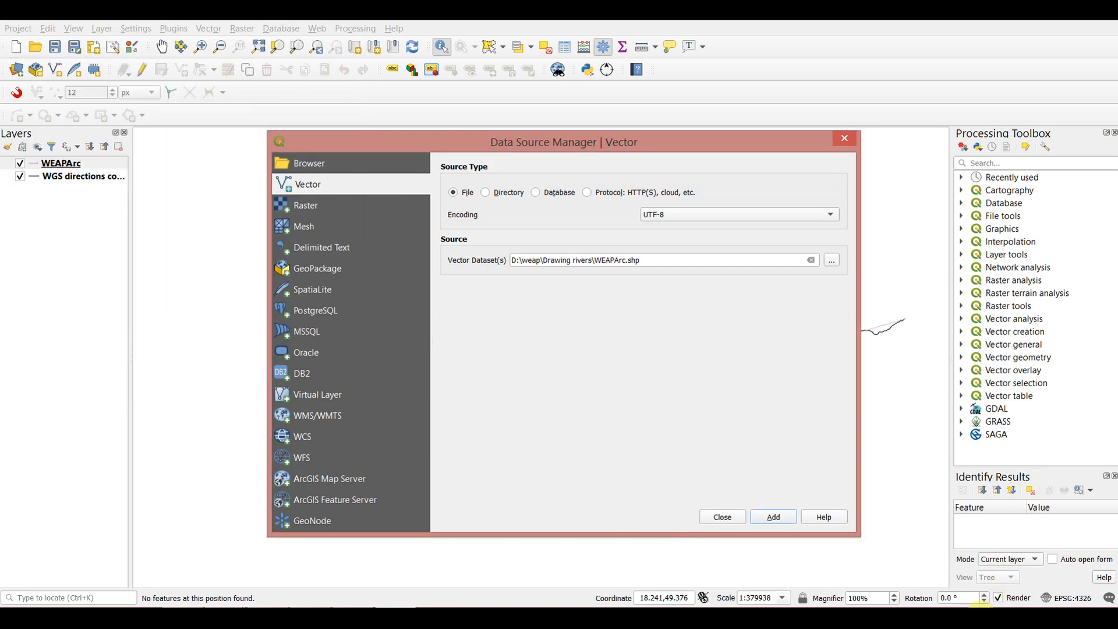
pyautogui.click(957, 606)
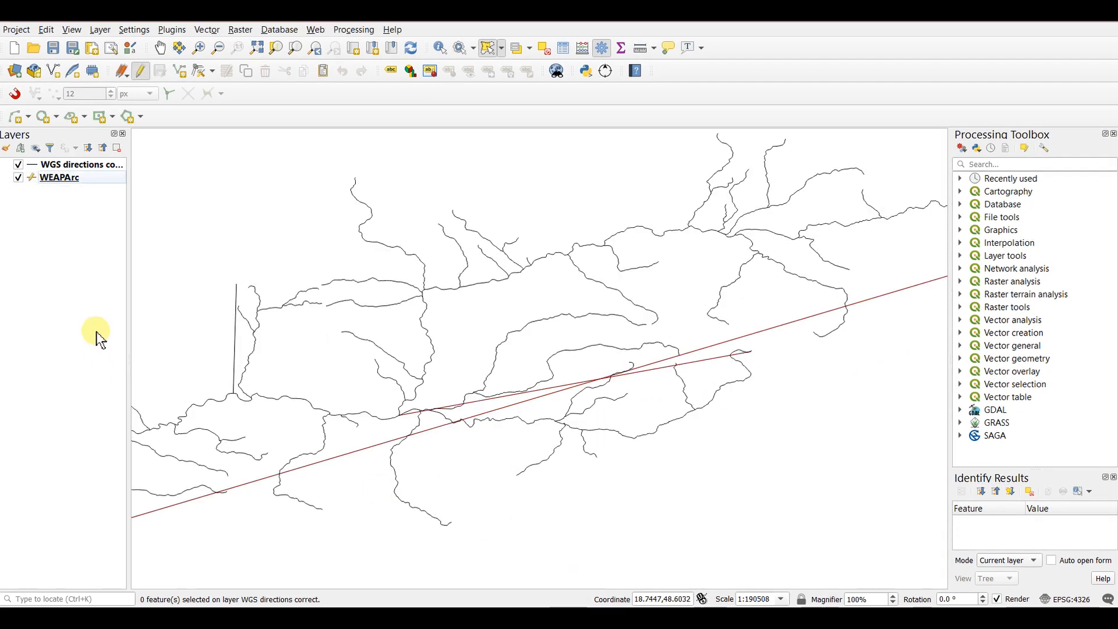
# Enable editing on the WGS directions correct layer, select the main Hron river line and copy the feature.
pyautogui.click(55, 164)
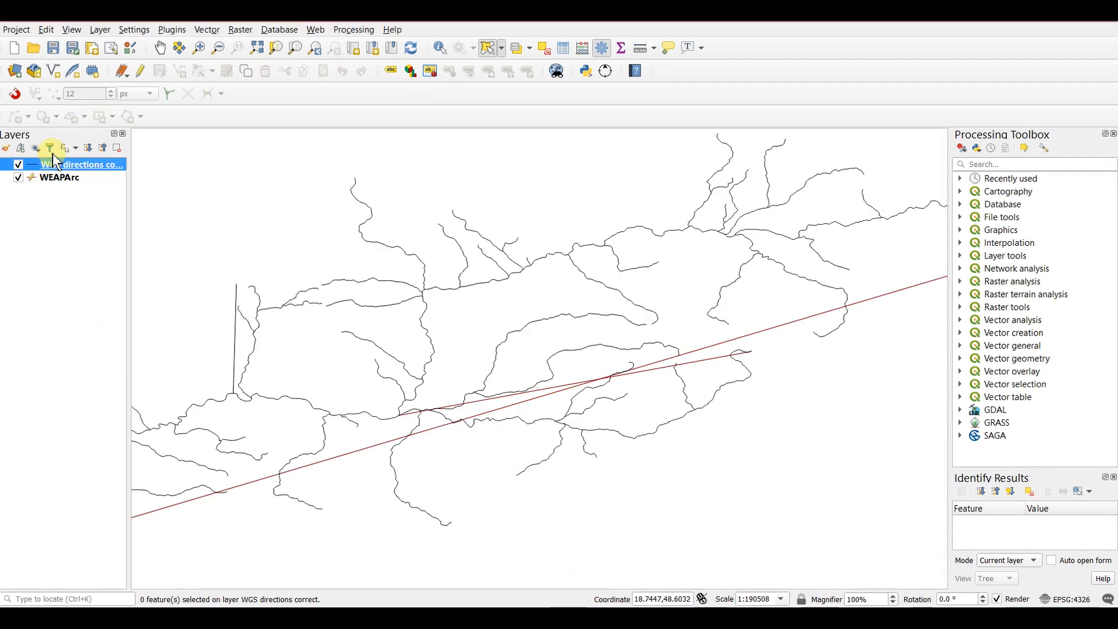
pyautogui.click(140, 77)
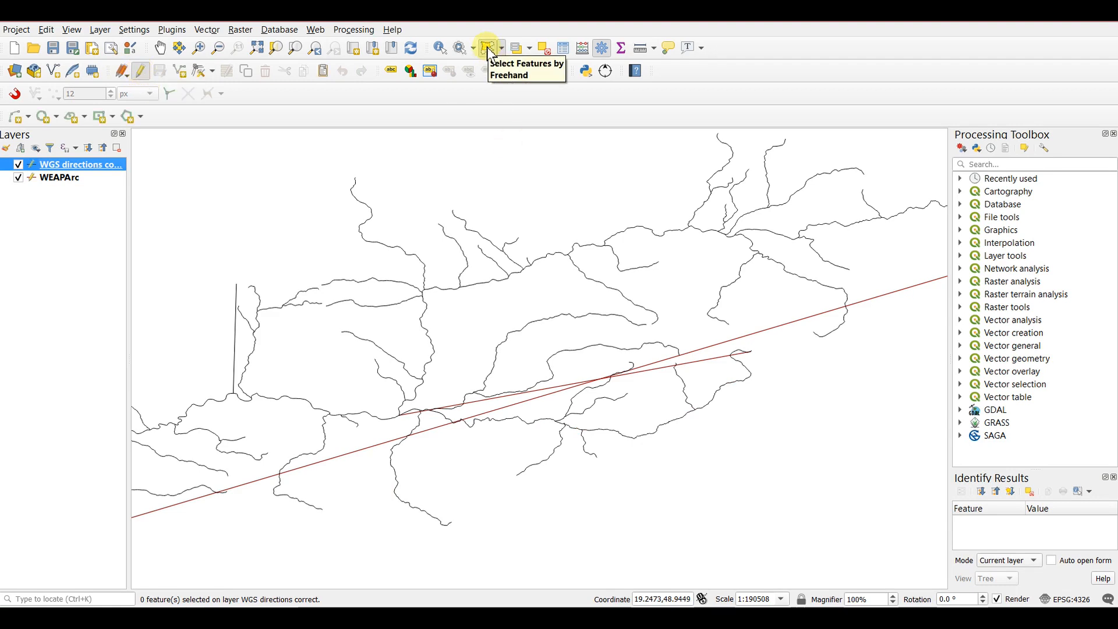
pyautogui.click(451, 327)
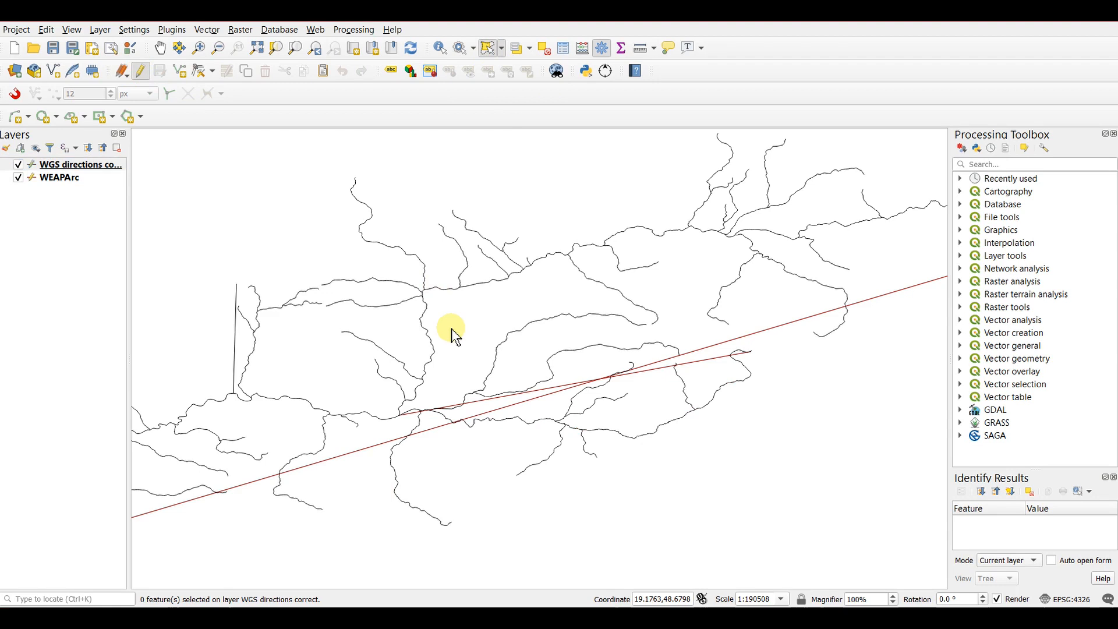
pyautogui.click(413, 332)
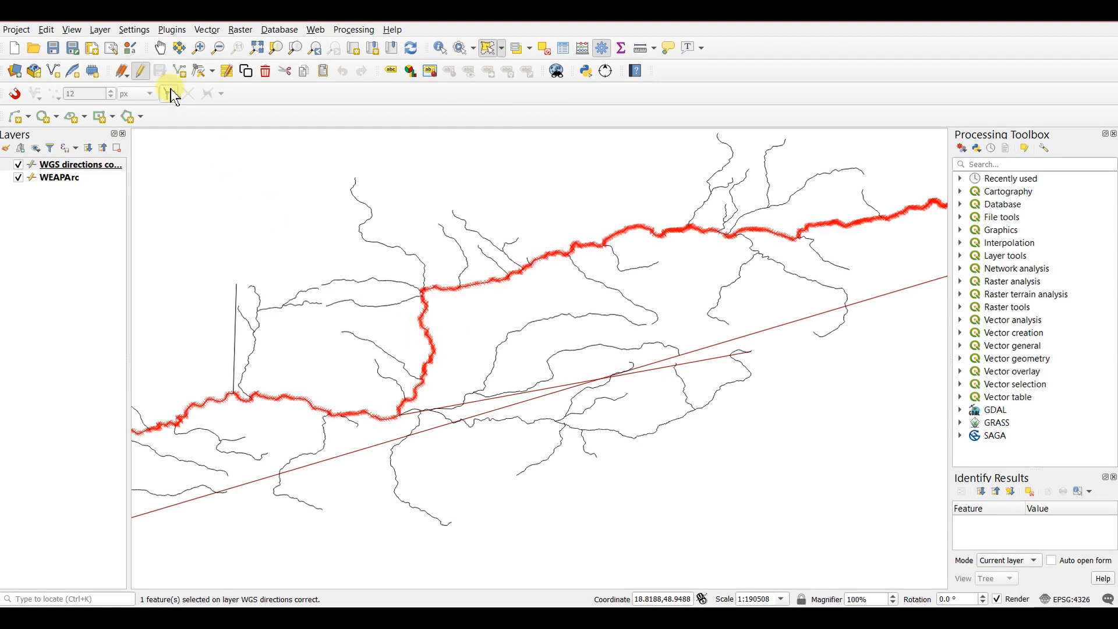
pyautogui.click(50, 30)
pyautogui.click(84, 101)
# Select the long straight Hron line in the WEAPArc layer and replace its shape with the copied river geometry.
pyautogui.click(60, 177)
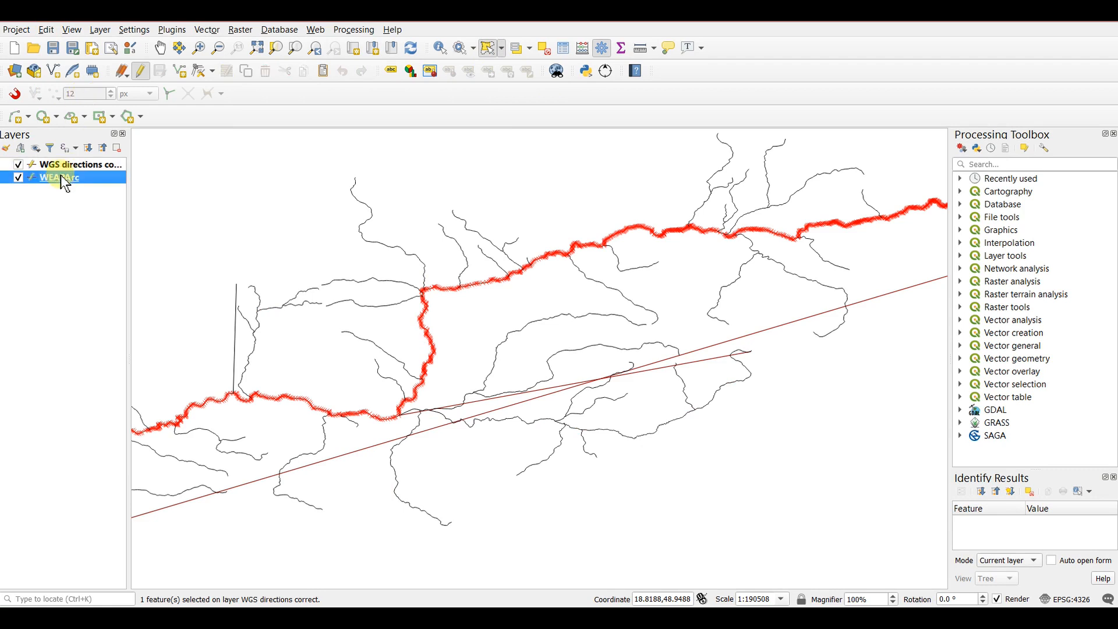
pyautogui.click(141, 70)
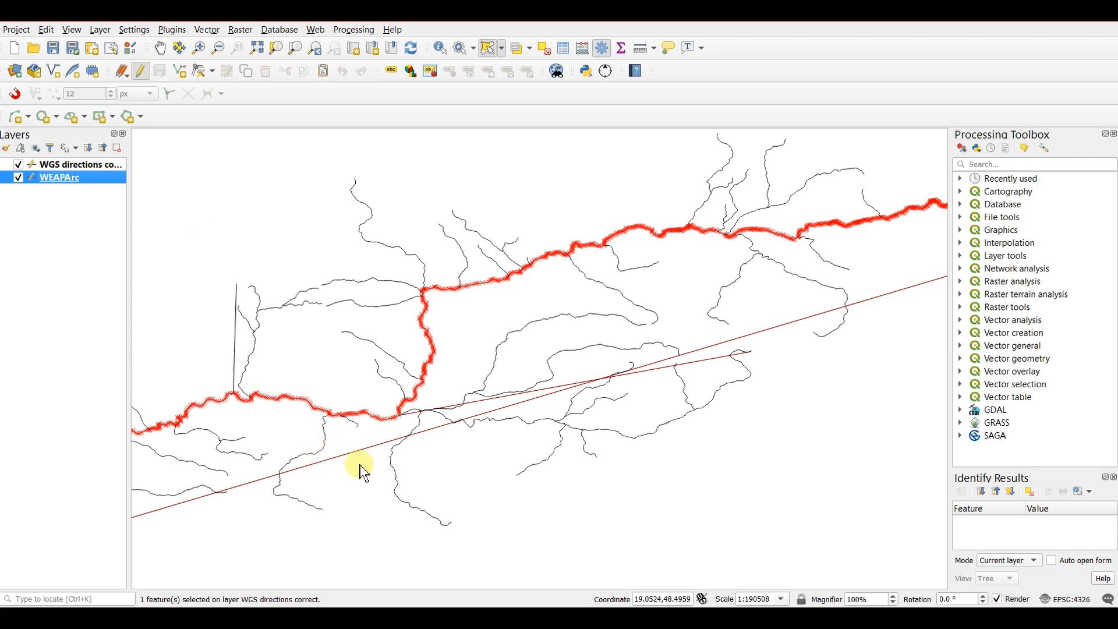
pyautogui.click(338, 441)
pyautogui.click(354, 449)
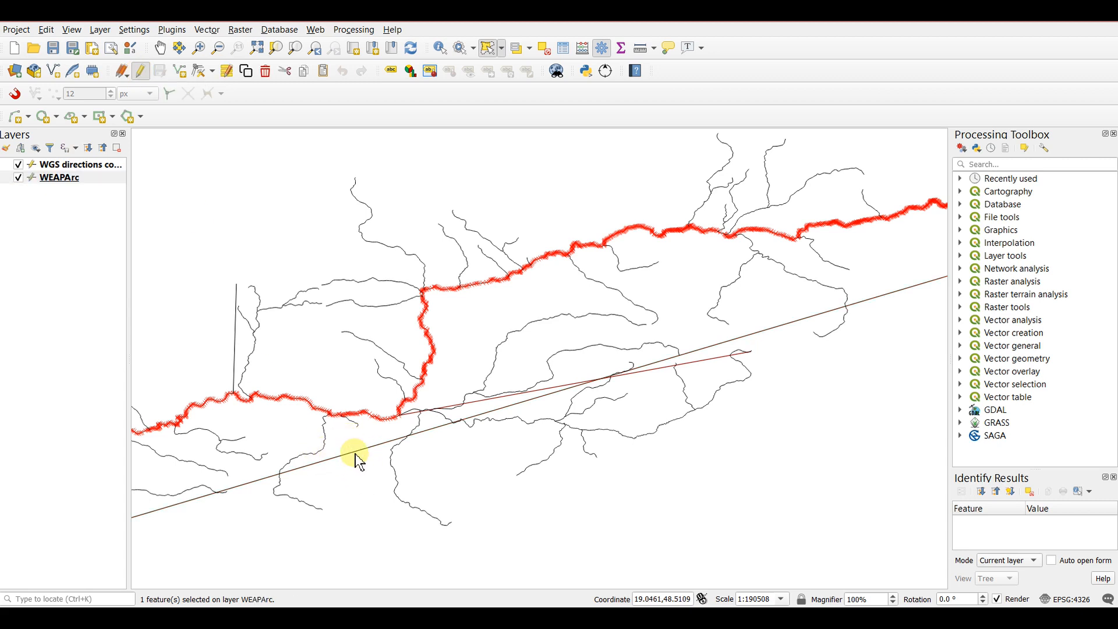
pyautogui.click(247, 72)
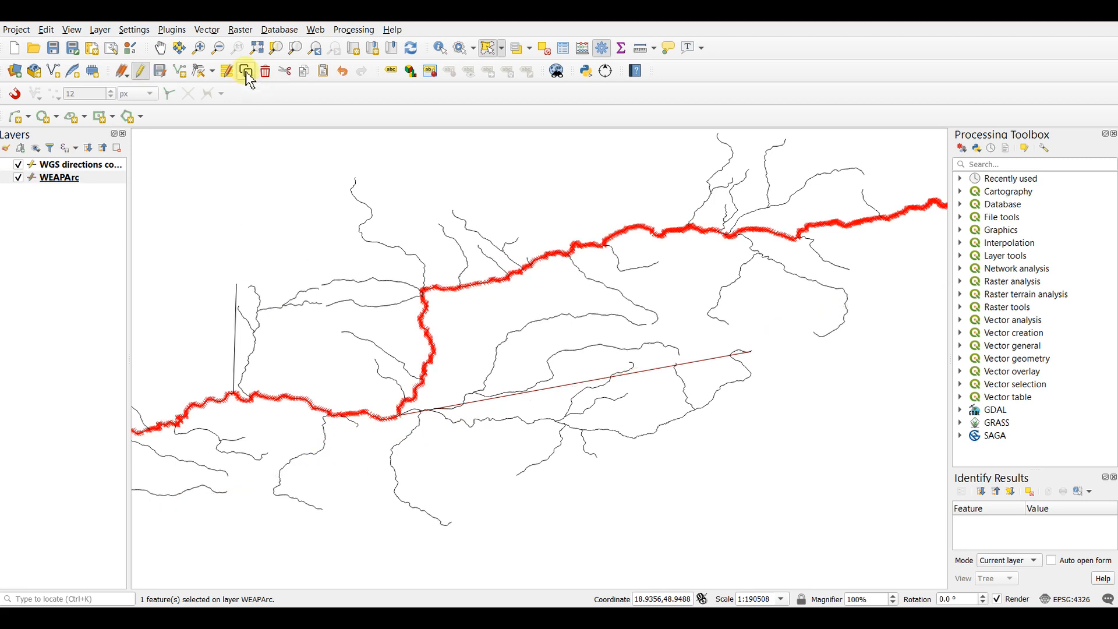
# Select the Slatina river line in the WGS directions correct layer and copy the feature.
pyautogui.click(53, 166)
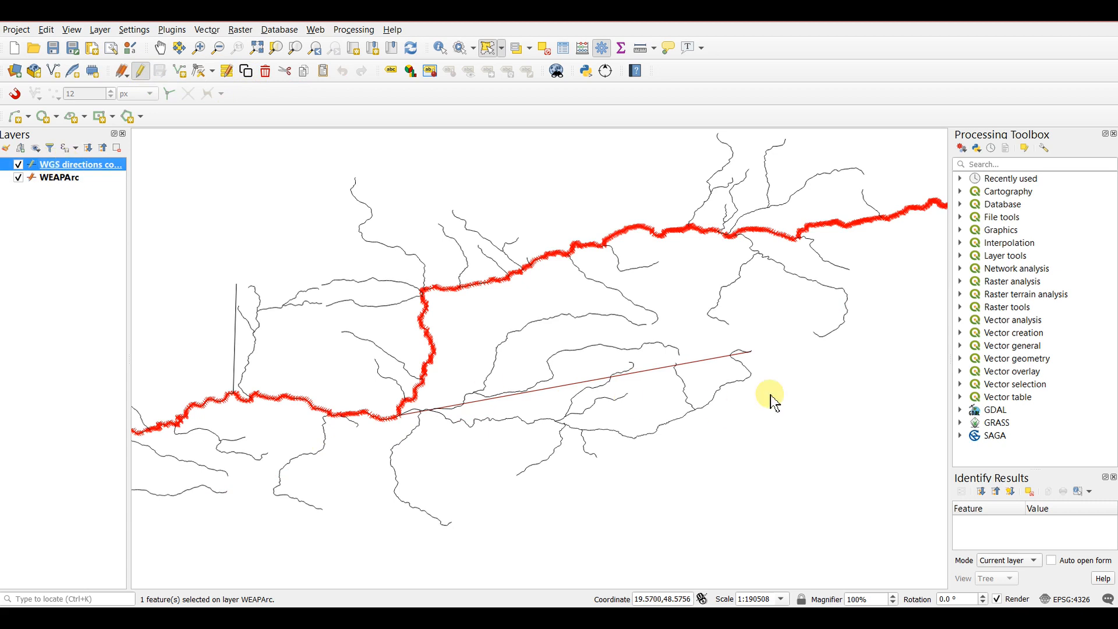
pyautogui.click(730, 404)
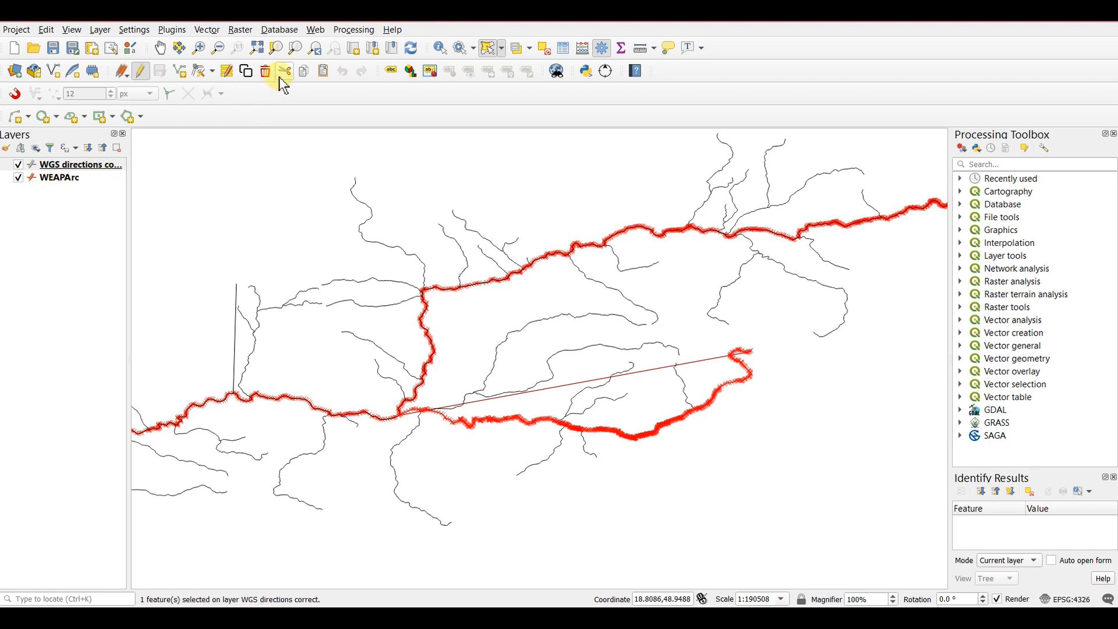
pyautogui.click(47, 30)
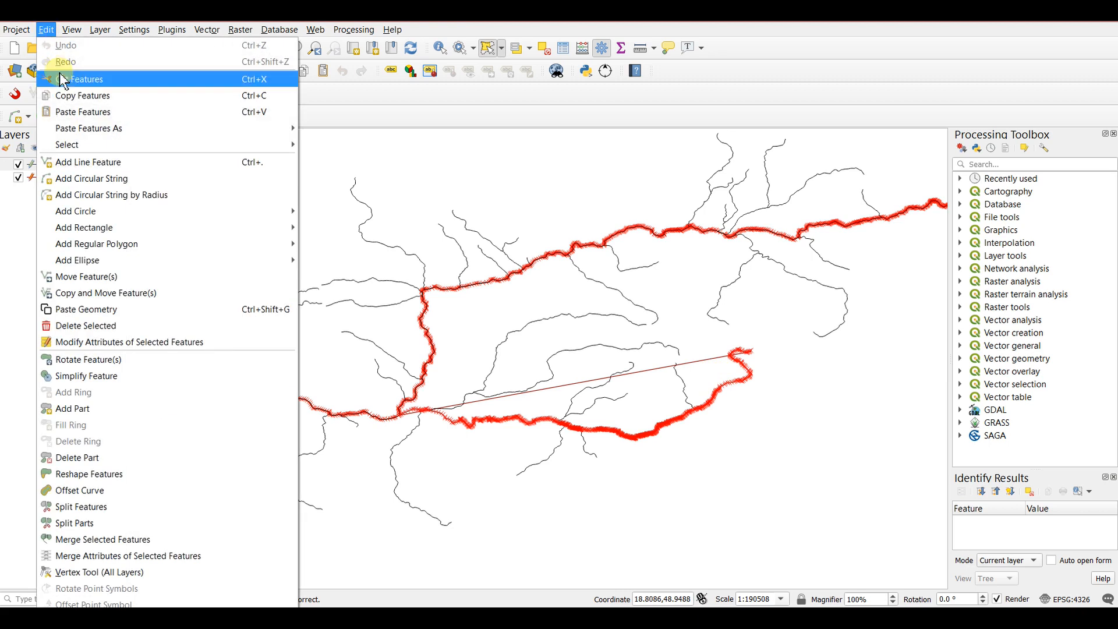
pyautogui.click(81, 99)
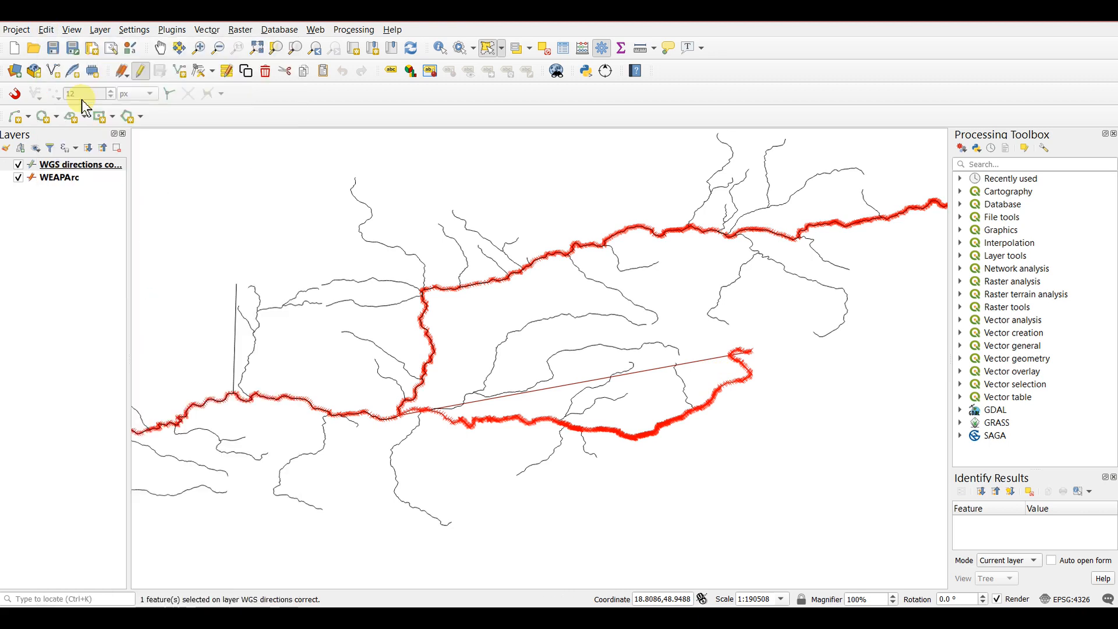
# Replace the straight Slatina line in the WEAPArc layer with the copied river geometry, save the layer changes and stop editing.
pyautogui.click(57, 178)
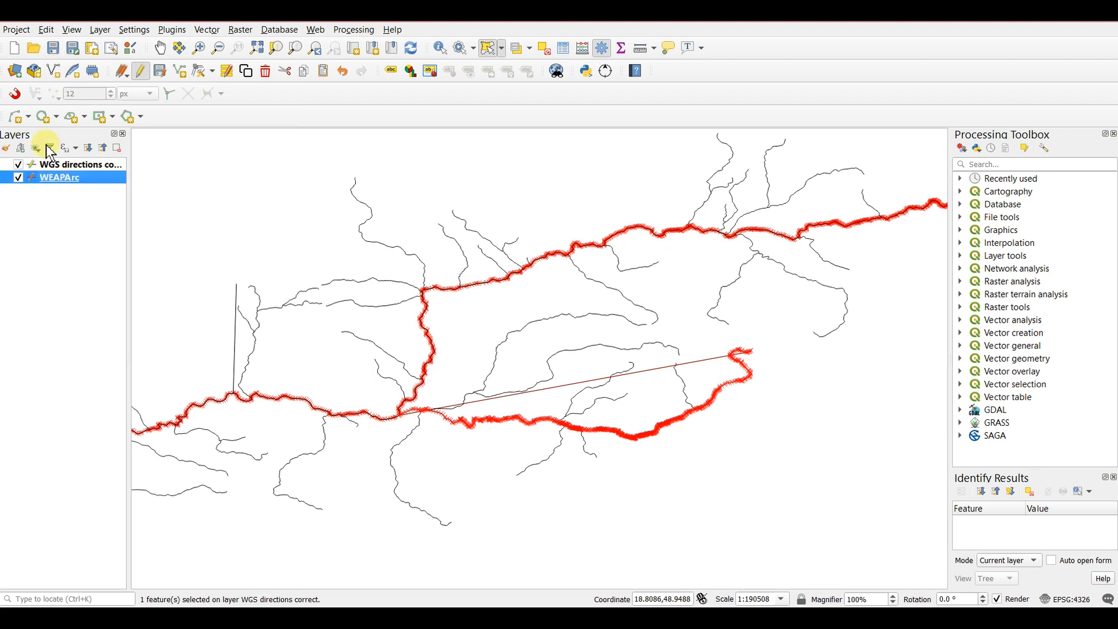
pyautogui.click(704, 373)
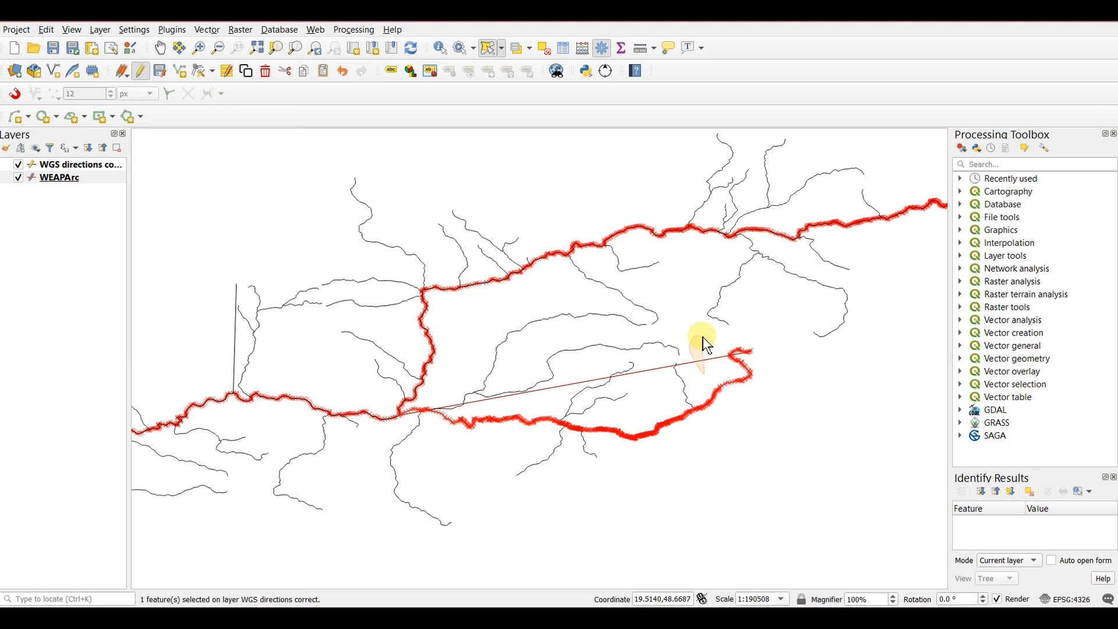
pyautogui.click(698, 350)
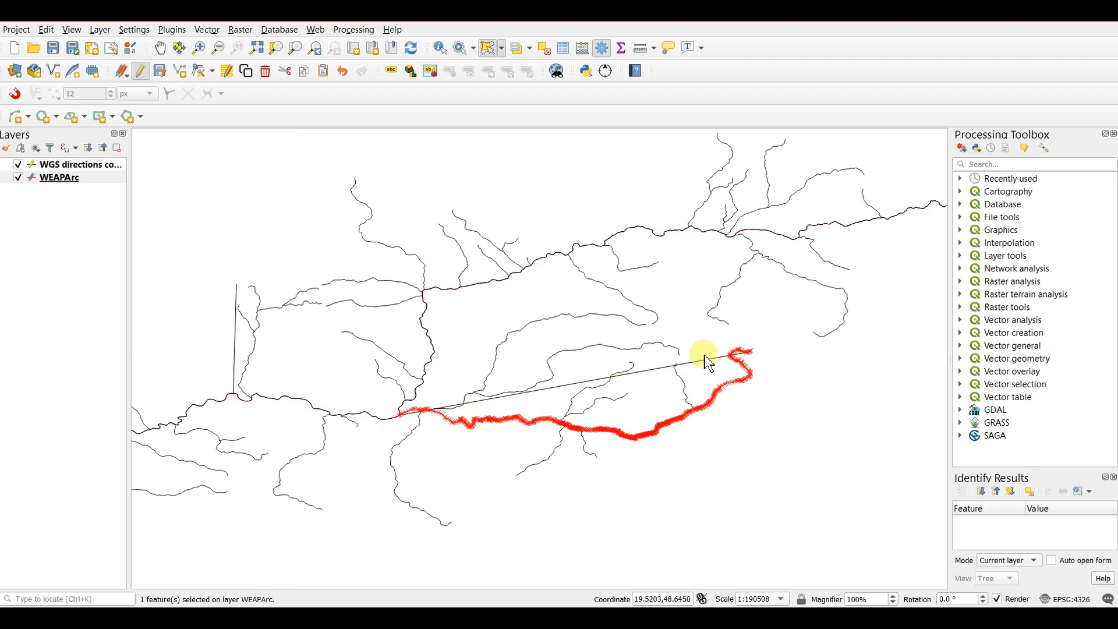
pyautogui.click(246, 71)
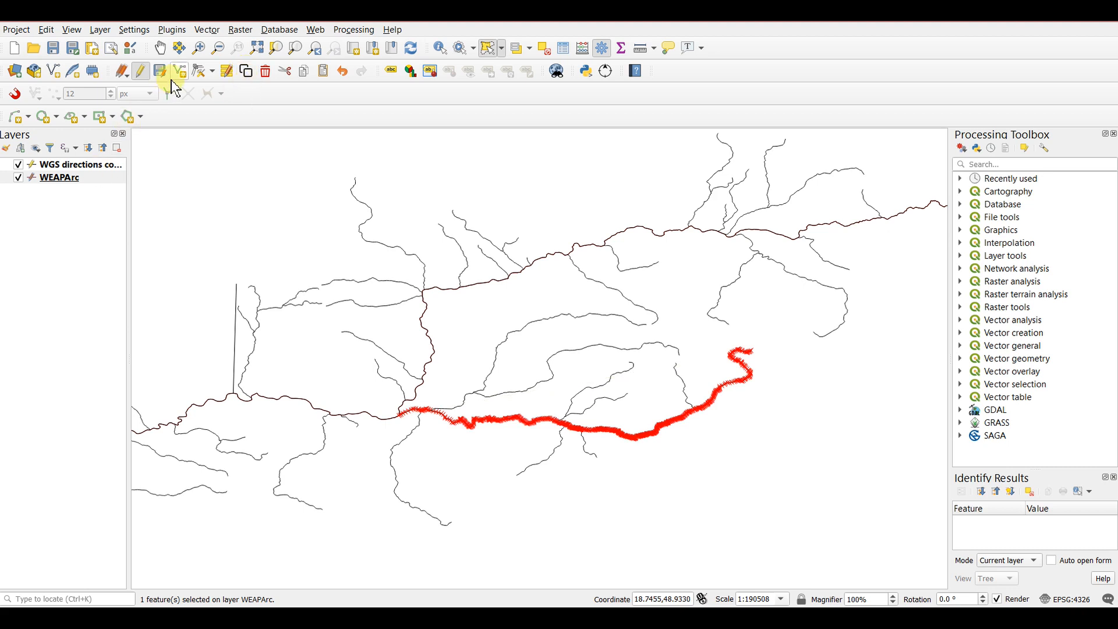
pyautogui.click(141, 72)
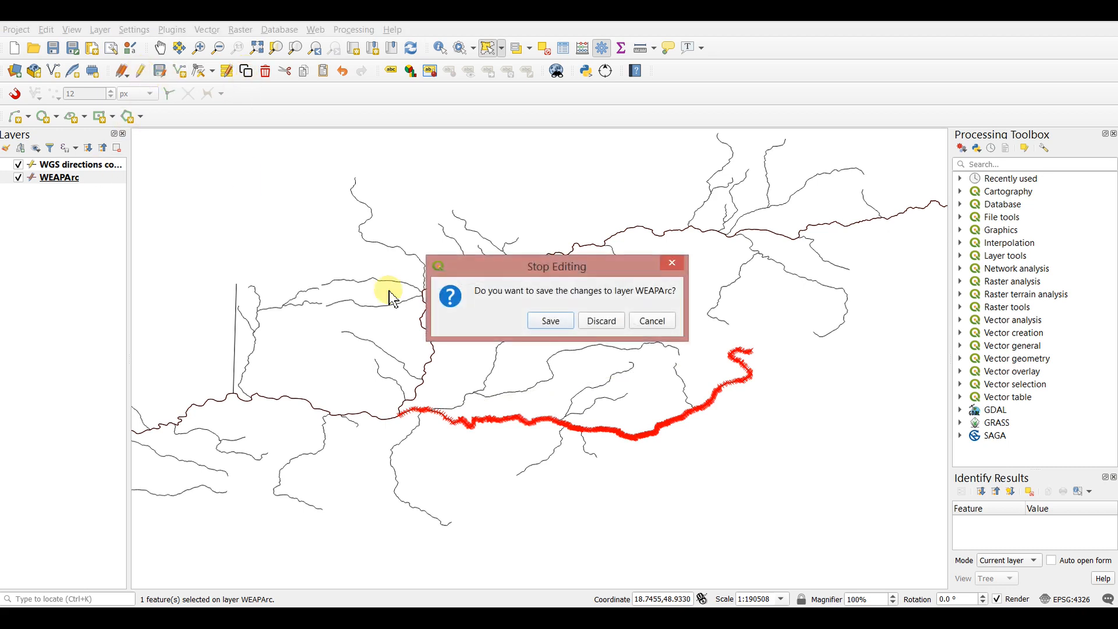
pyautogui.click(540, 319)
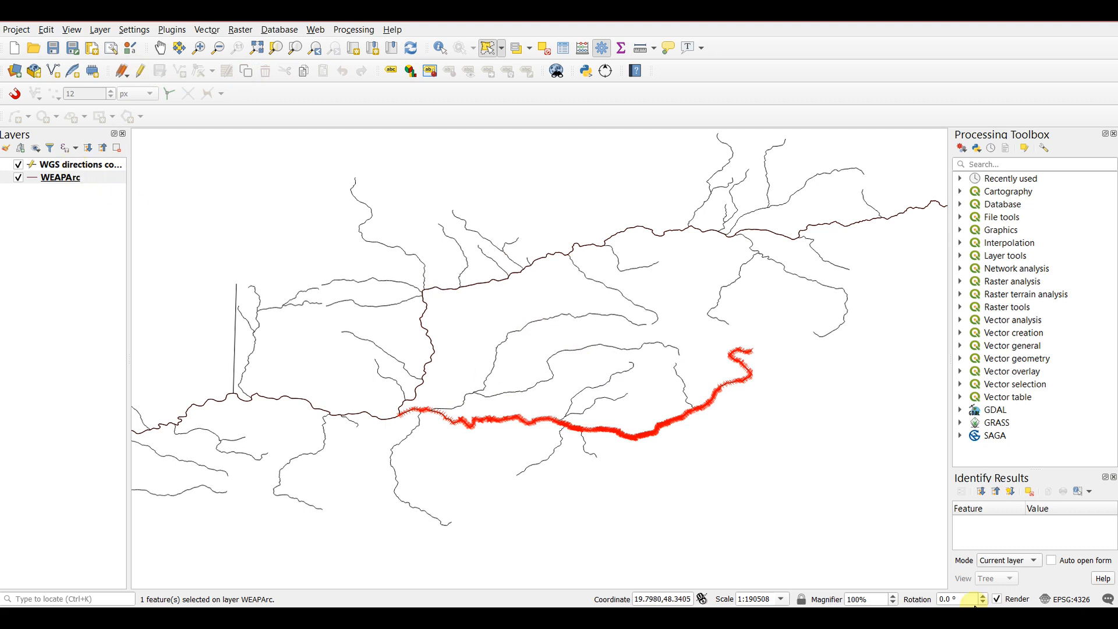
# Switch to WEAP and open the area Drawing rivers.
pyautogui.click(953, 617)
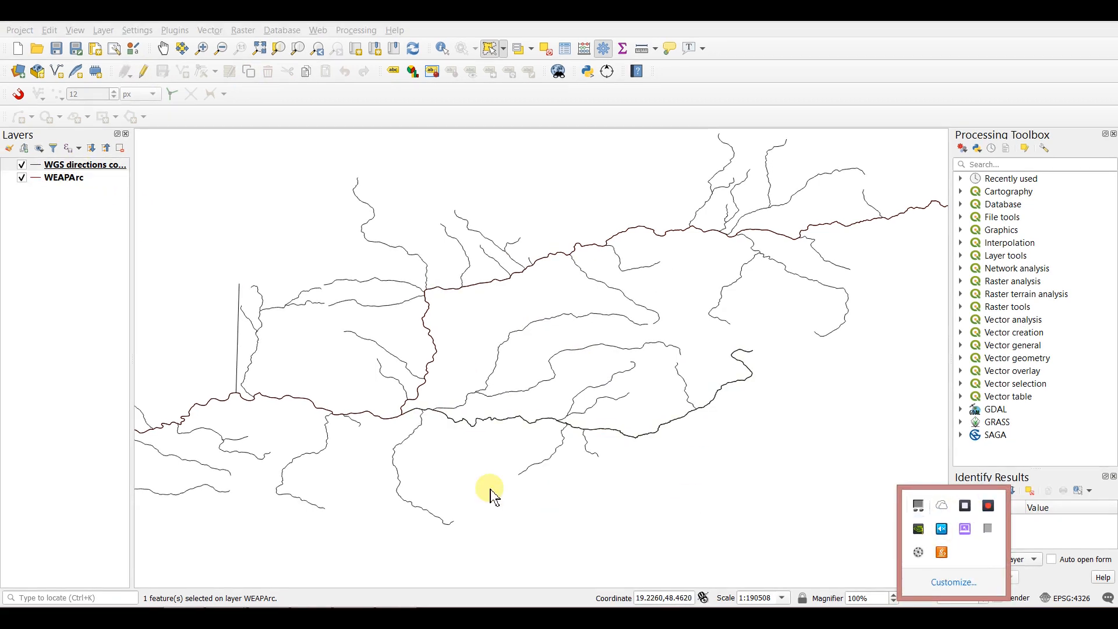
pyautogui.click(490, 488)
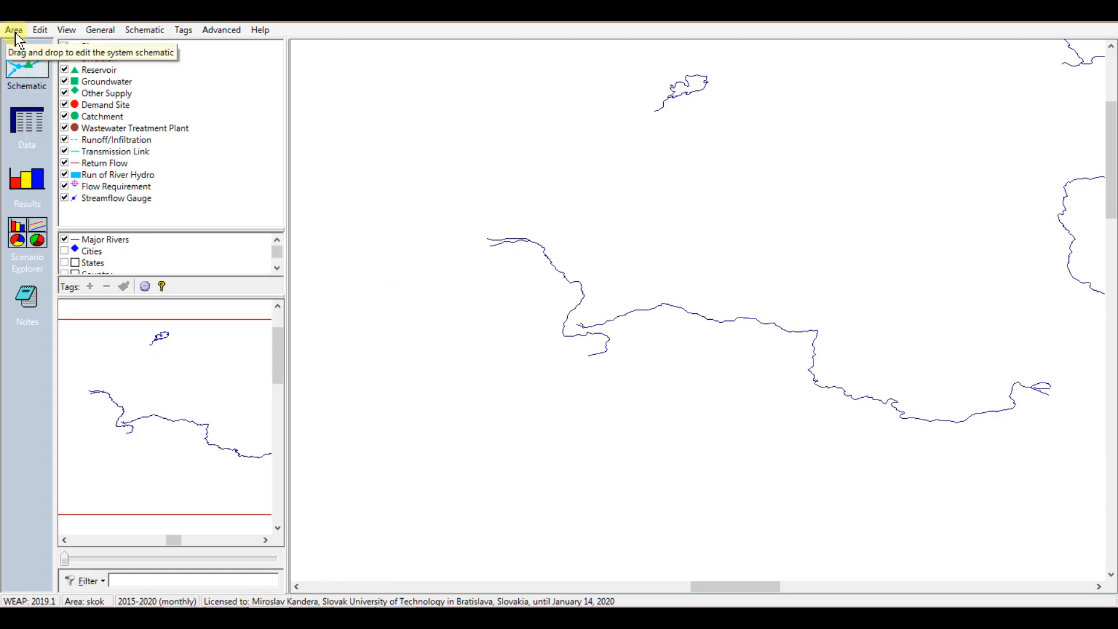
pyautogui.click(14, 30)
pyautogui.moveTo(115, 68)
pyautogui.click(160, 64)
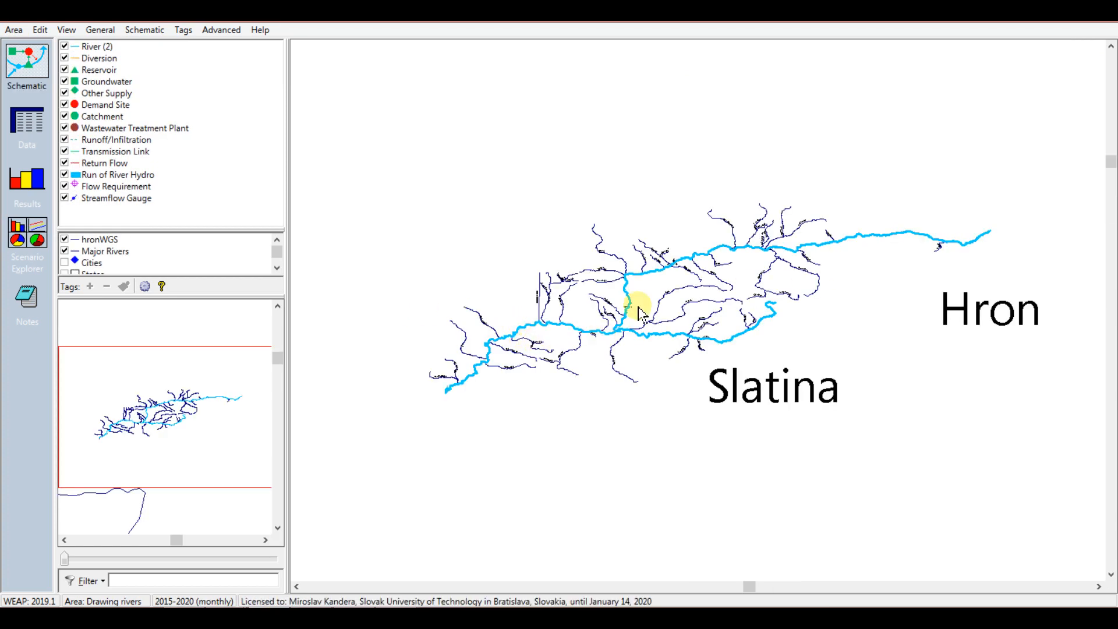
# Connect the downstream end of the Slatina river to the Hron at their confluence.
pyautogui.scroll(5, 639, 305)
pyautogui.scroll(5, 529, 262)
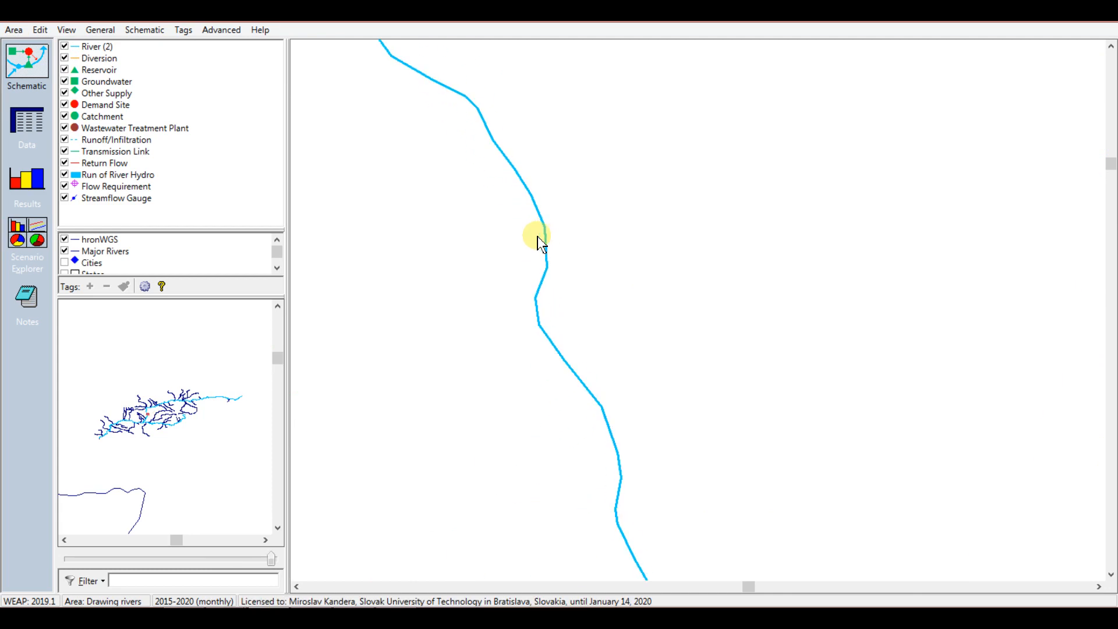
pyautogui.scroll(-5, 554, 242)
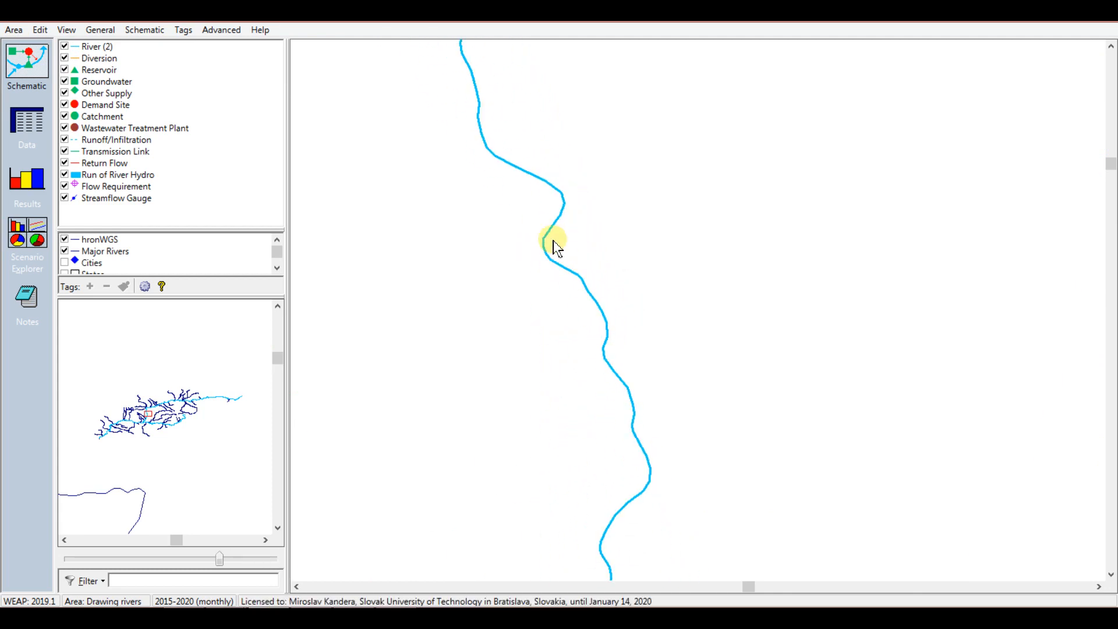
pyautogui.scroll(-6, 553, 133)
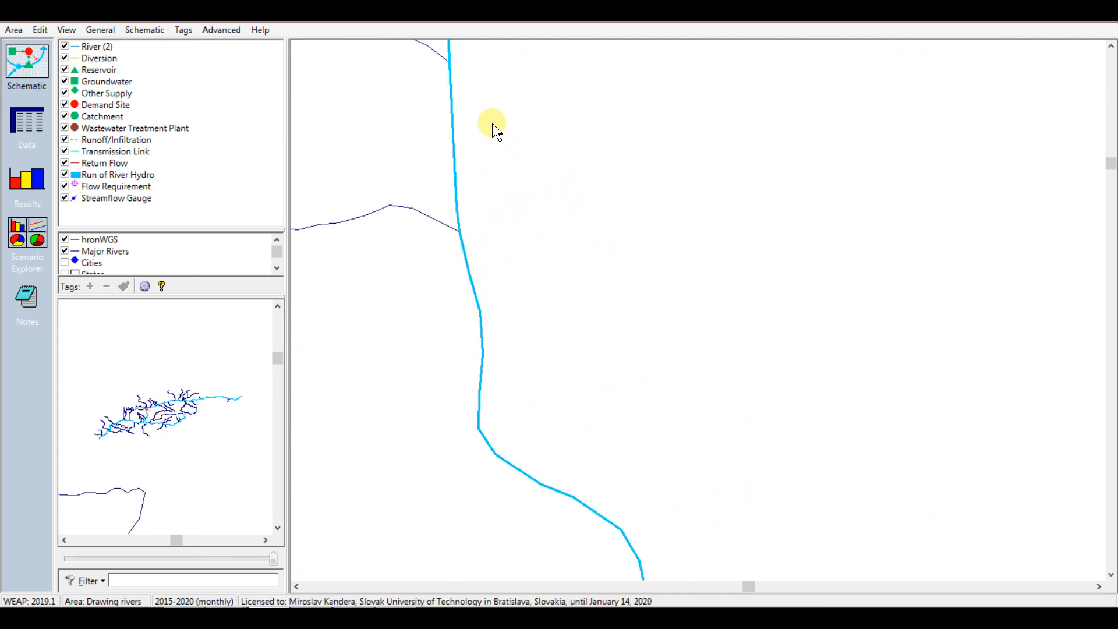
pyautogui.scroll(10, 552, 403)
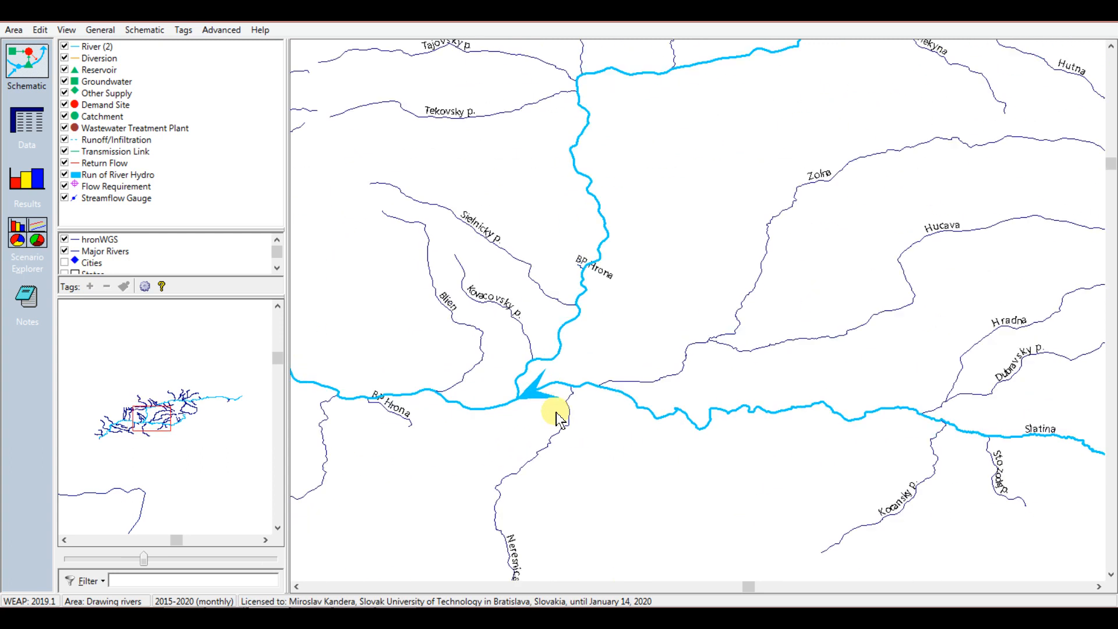
pyautogui.scroll(1, 527, 372)
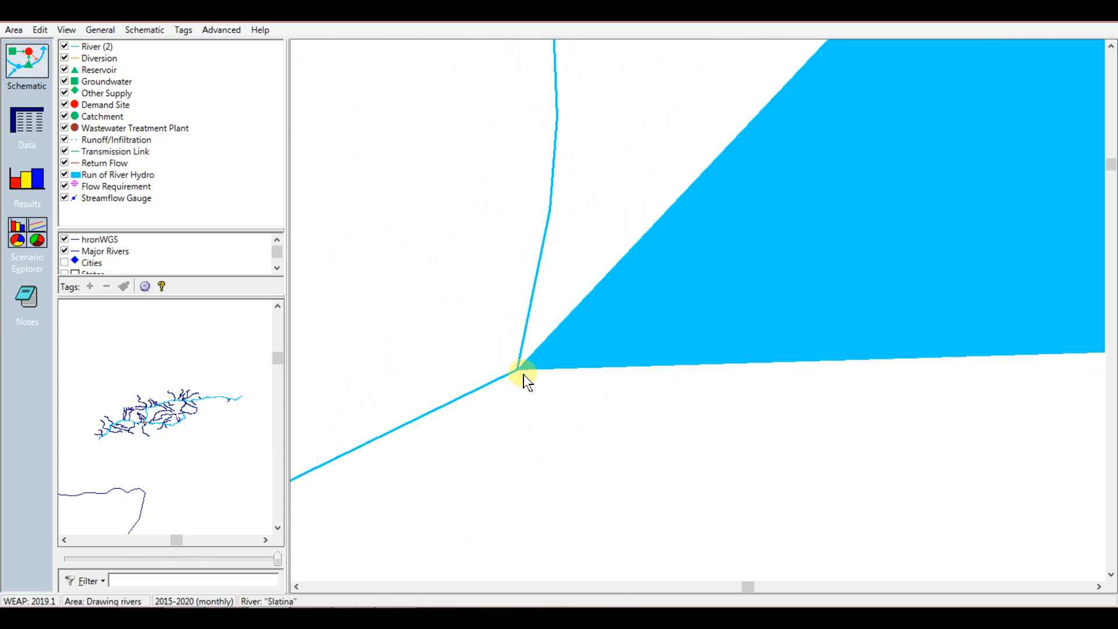
pyautogui.moveTo(517, 370)
pyautogui.mouseDown()
pyautogui.moveTo(542, 390)
pyautogui.moveTo(516, 369)
pyautogui.mouseUp()
pyautogui.click(527, 334)
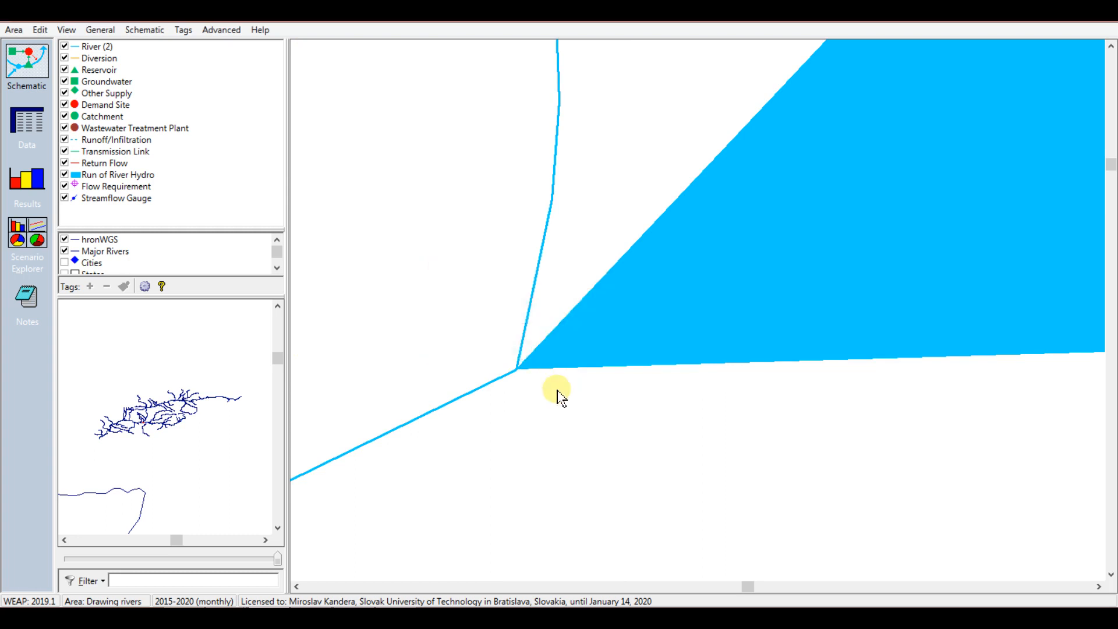
# Examine the Hron and Slatina courses and their confluence against the hronWGS background layer across the whole schematic.
pyautogui.scroll(-3, 539, 400)
pyautogui.scroll(-5, 526, 409)
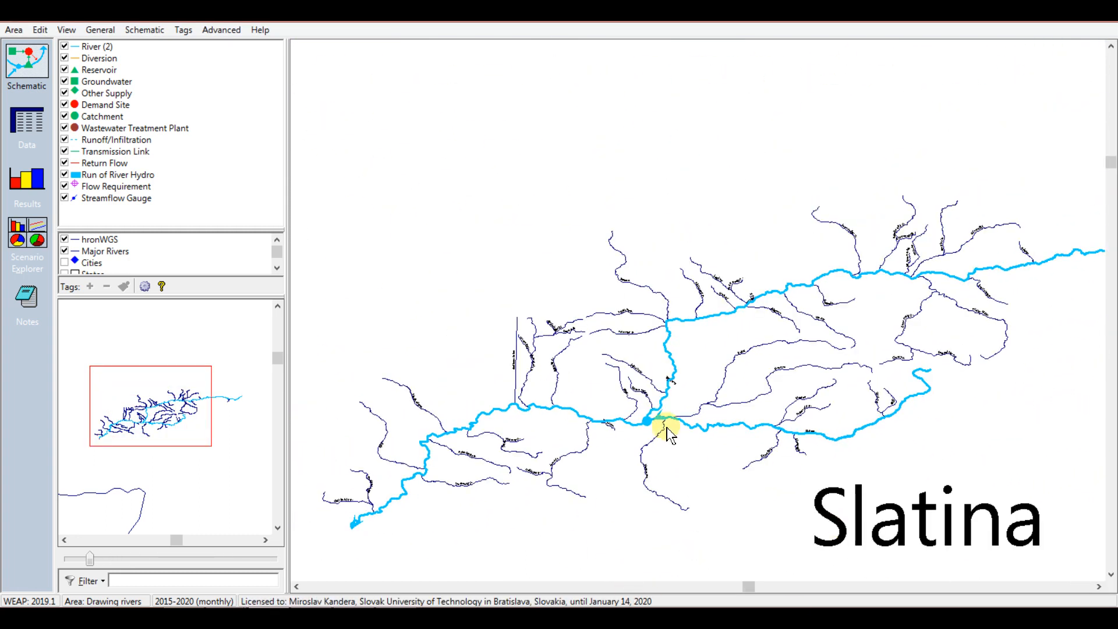
pyautogui.scroll(-3, 452, 374)
pyautogui.scroll(-1, 553, 389)
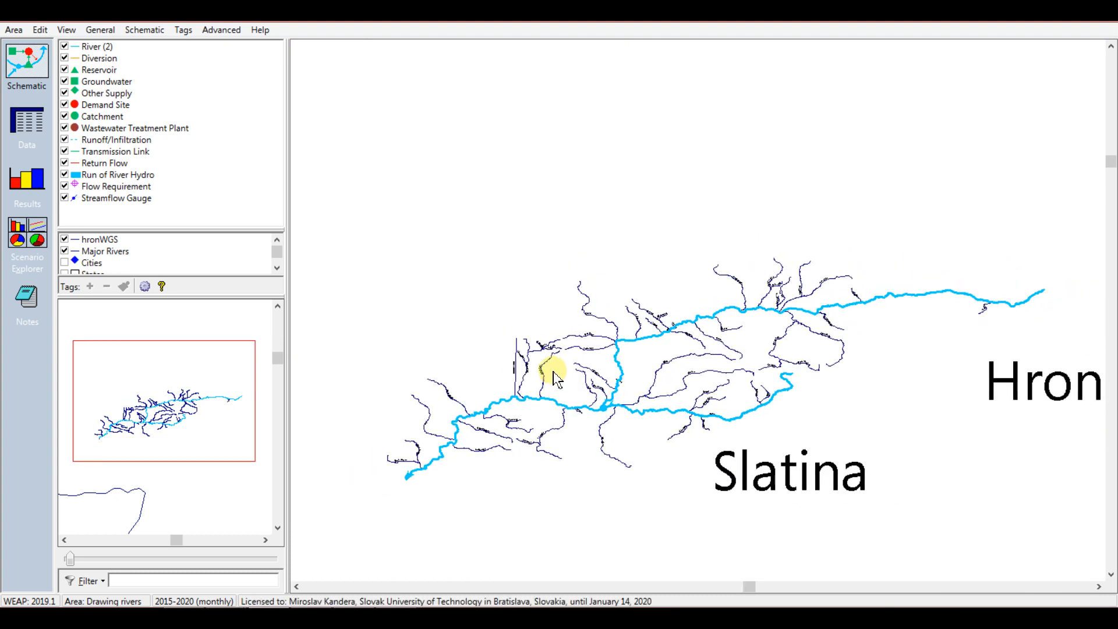
pyautogui.scroll(3, 551, 372)
pyautogui.scroll(-2, 462, 308)
pyautogui.scroll(2, 733, 407)
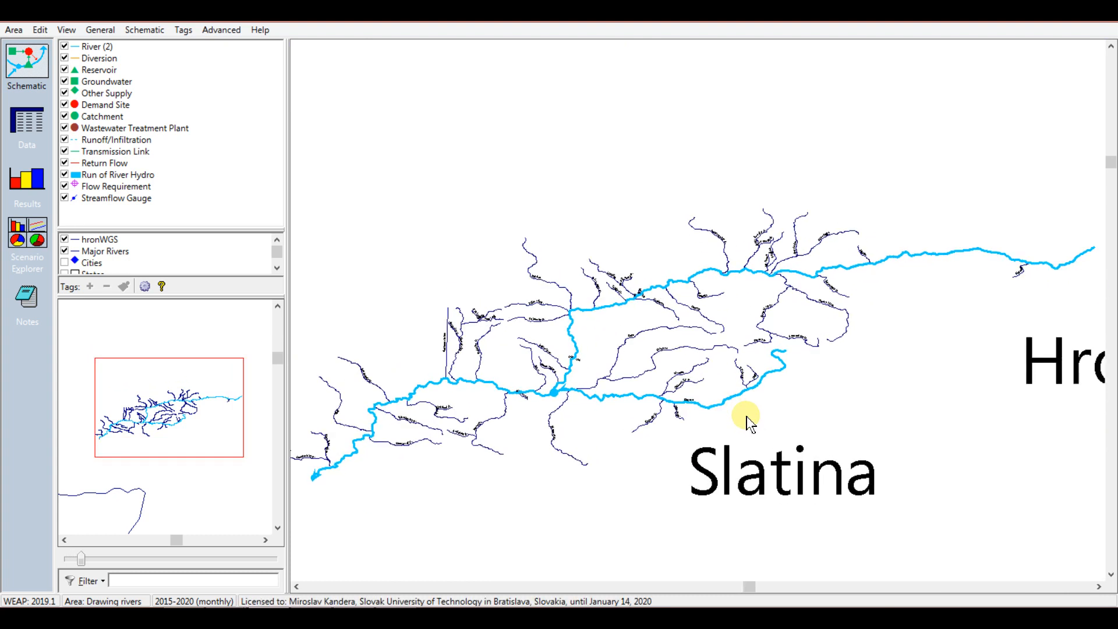
pyautogui.scroll(-3, 597, 323)
pyautogui.scroll(-1, 720, 353)
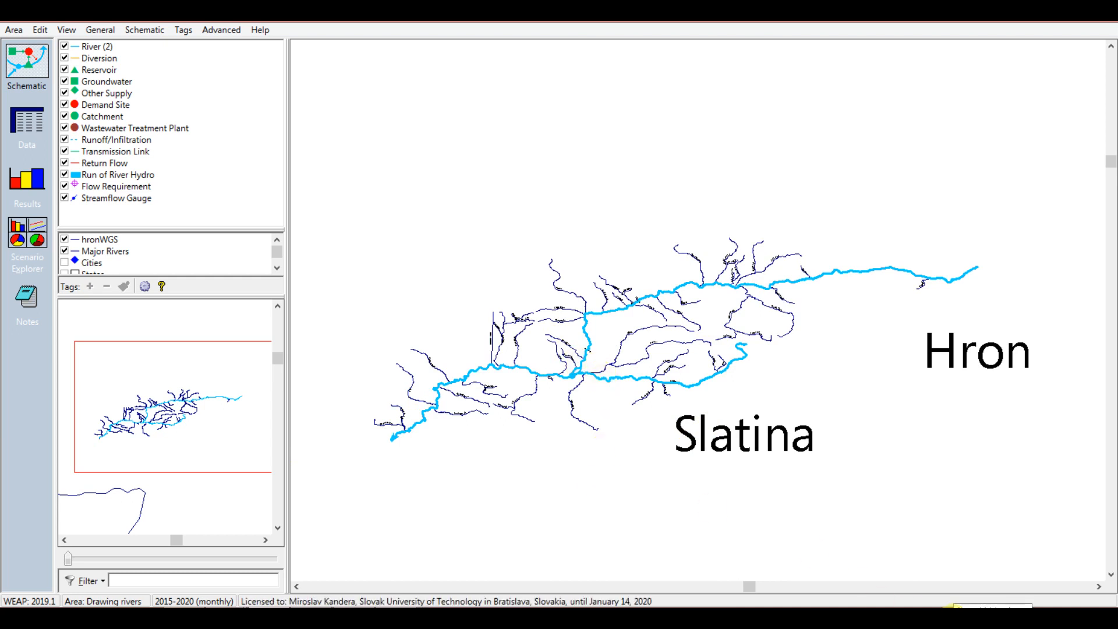
pyautogui.click(955, 607)
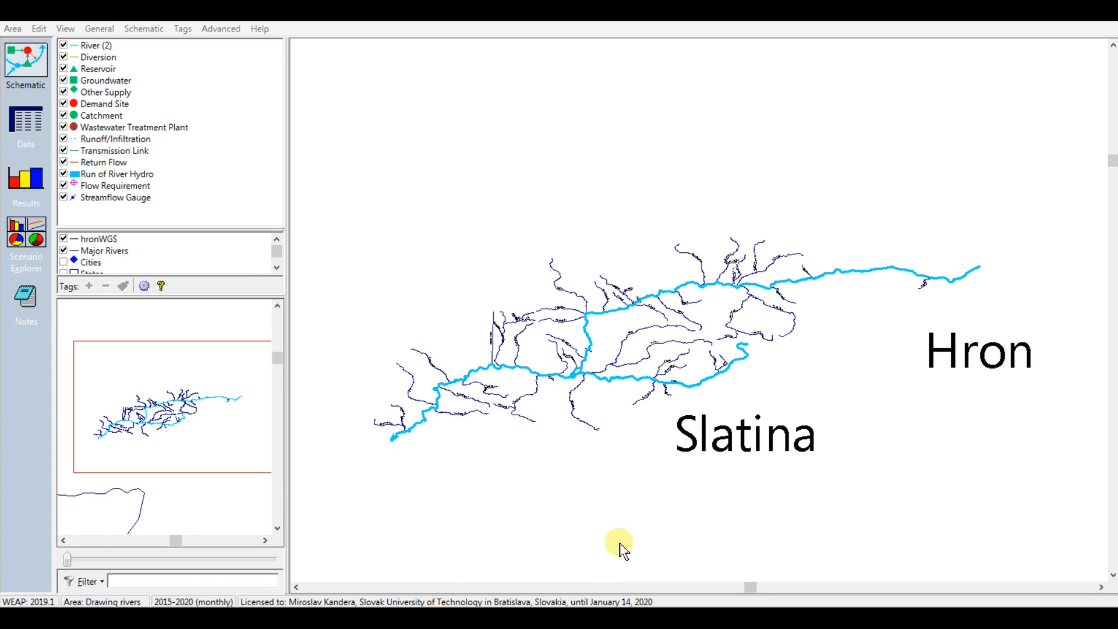